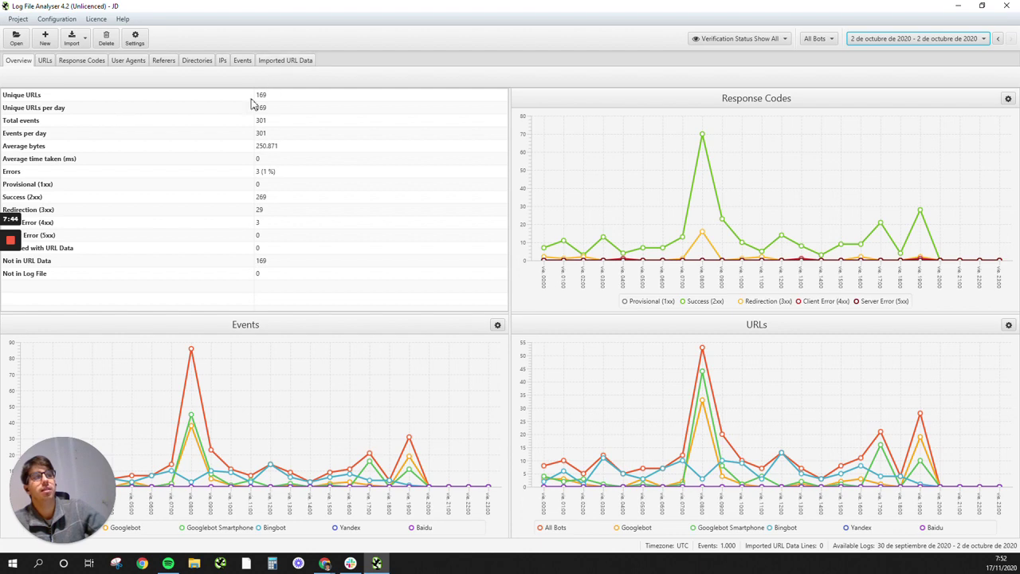
- Filter the log overview to All Googlebots and highlight the Total events row
left_click(828, 42)
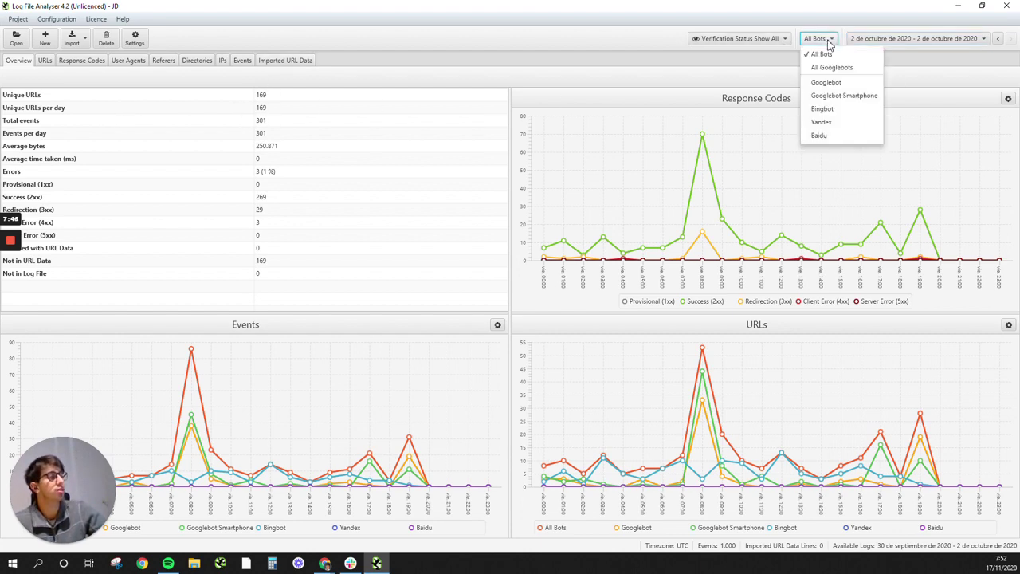
left_click(851, 70)
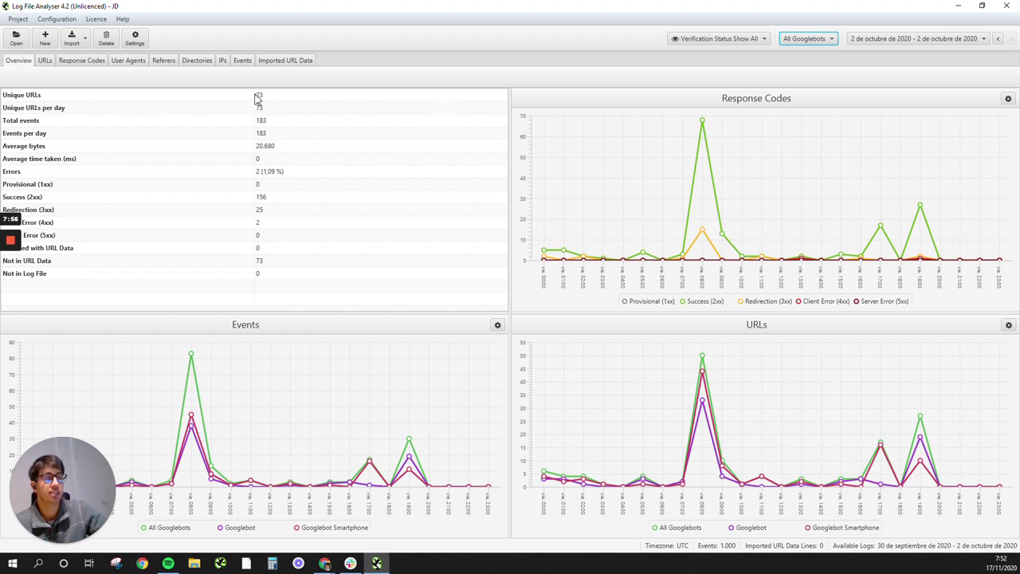
left_click(264, 124)
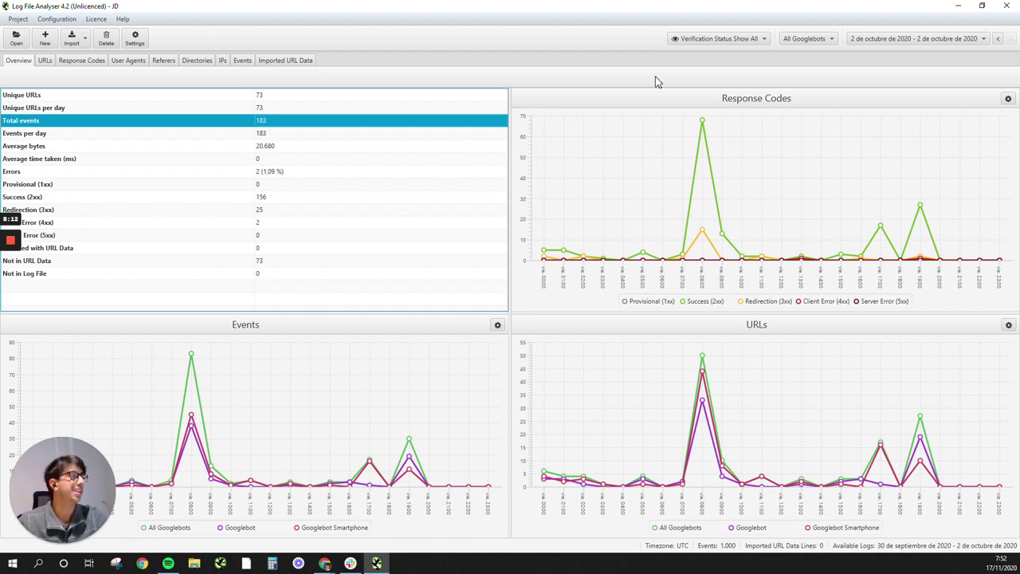
- Move the log window aside to compare total events with Search Console's pages crawled per day, and maximize it again
left_click_drag(886, 8, 793, 214)
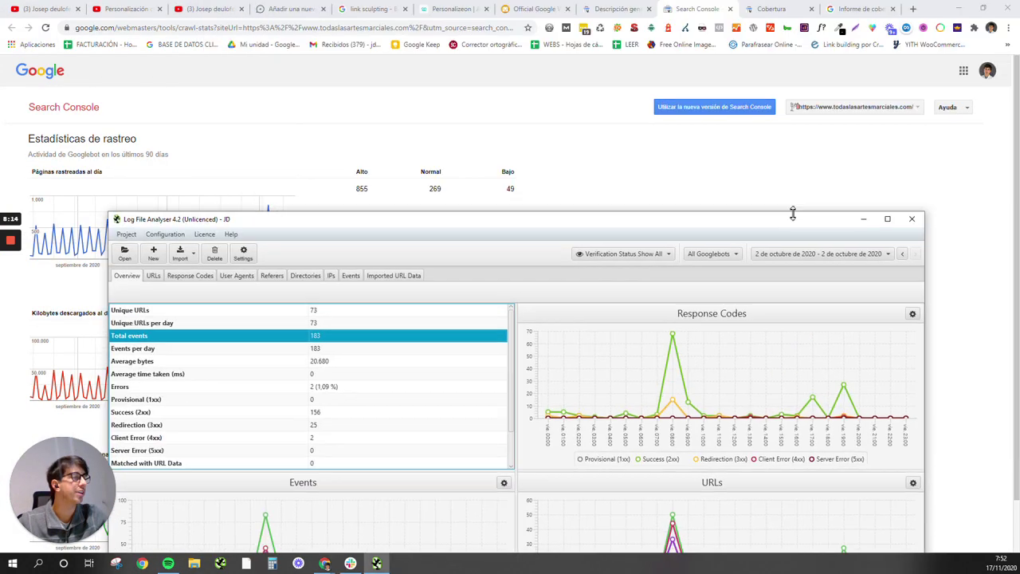
left_click_drag(484, 215, 879, 94)
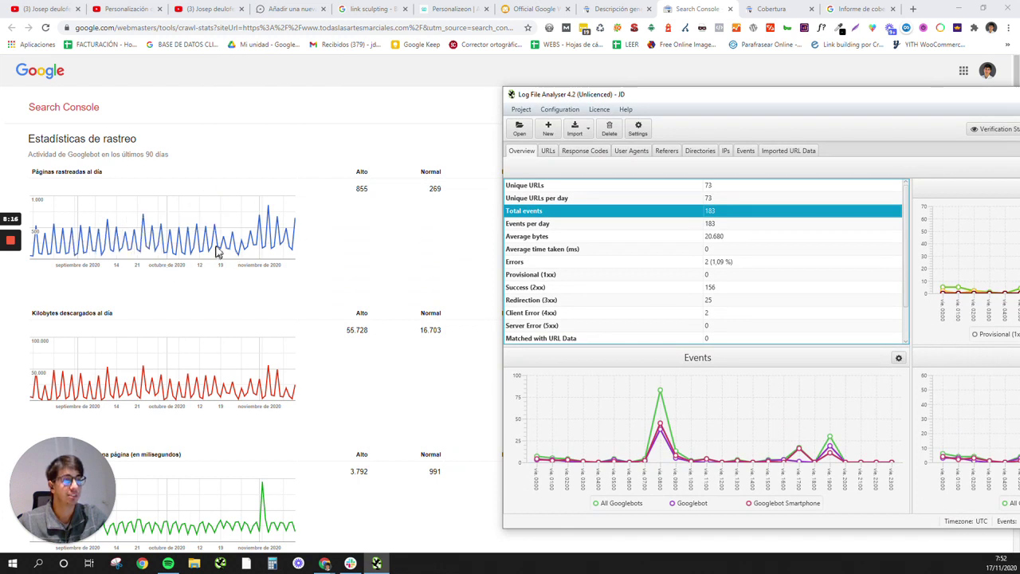
mouse_move(225, 233)
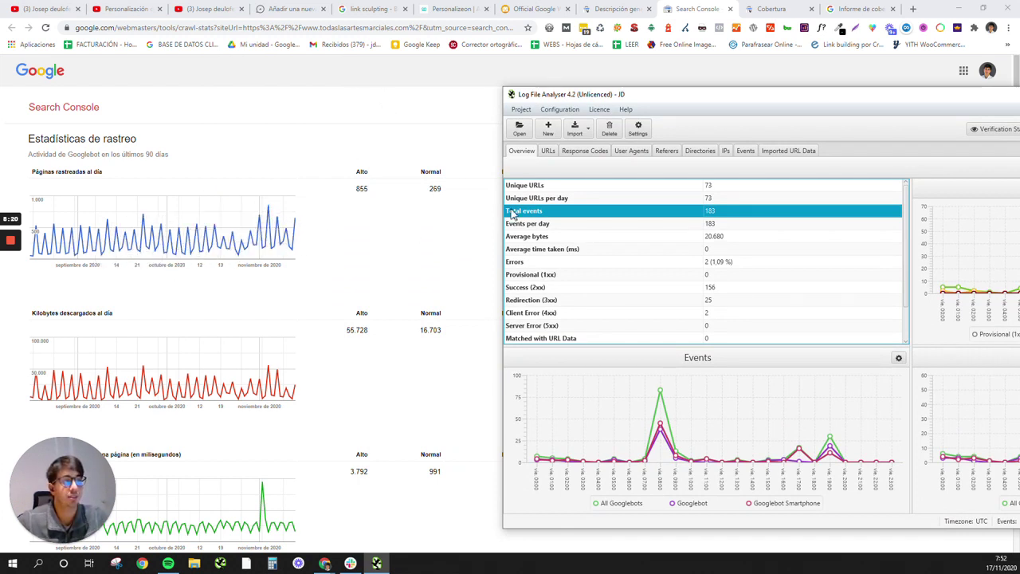
left_click_drag(812, 98, 511, 65)
left_click_drag(845, 69, 831, 64)
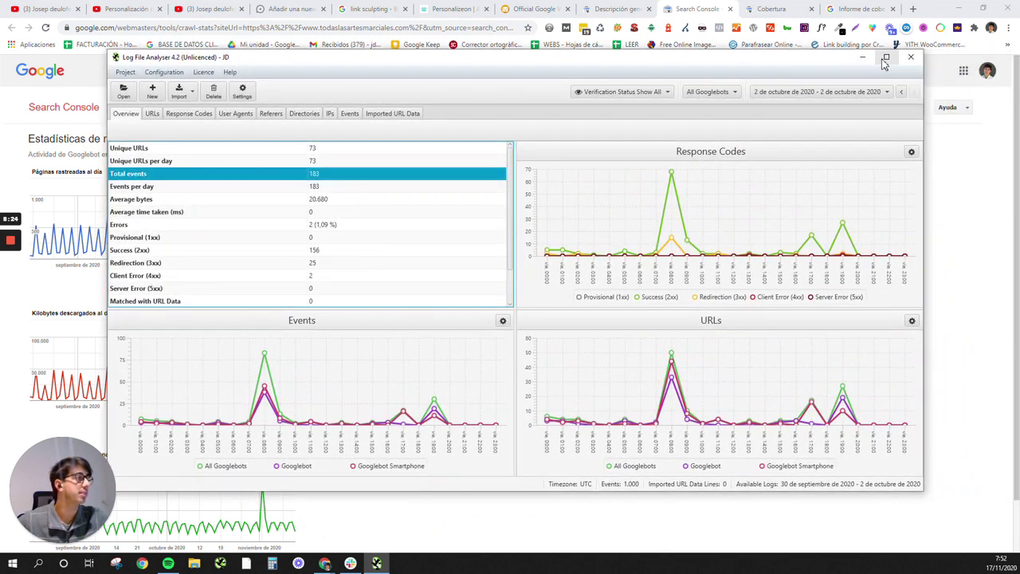
double_click(882, 63)
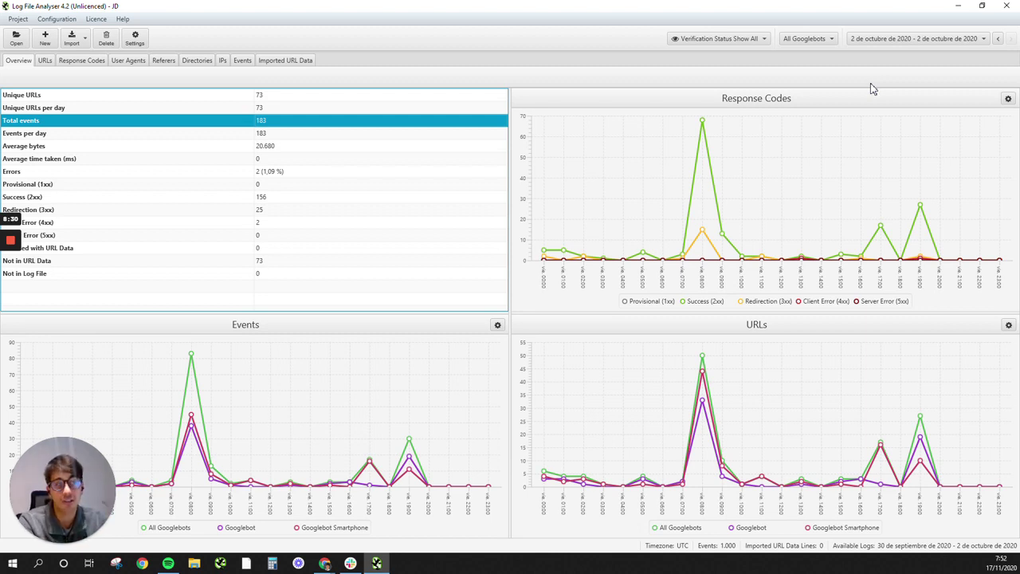
- Show the crawled URLs list and sort it by number of events, highest first
left_click(46, 61)
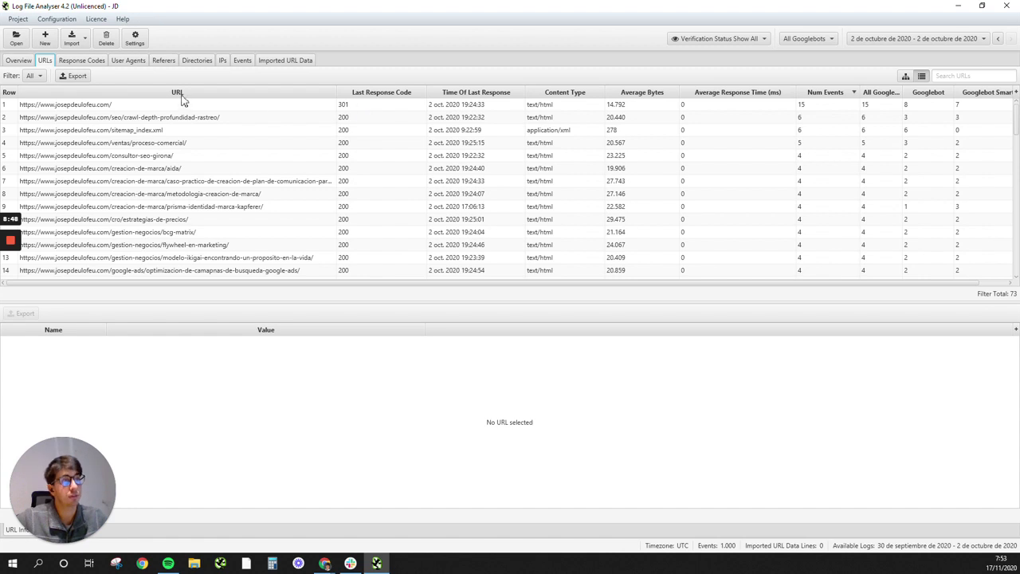
left_click(838, 95)
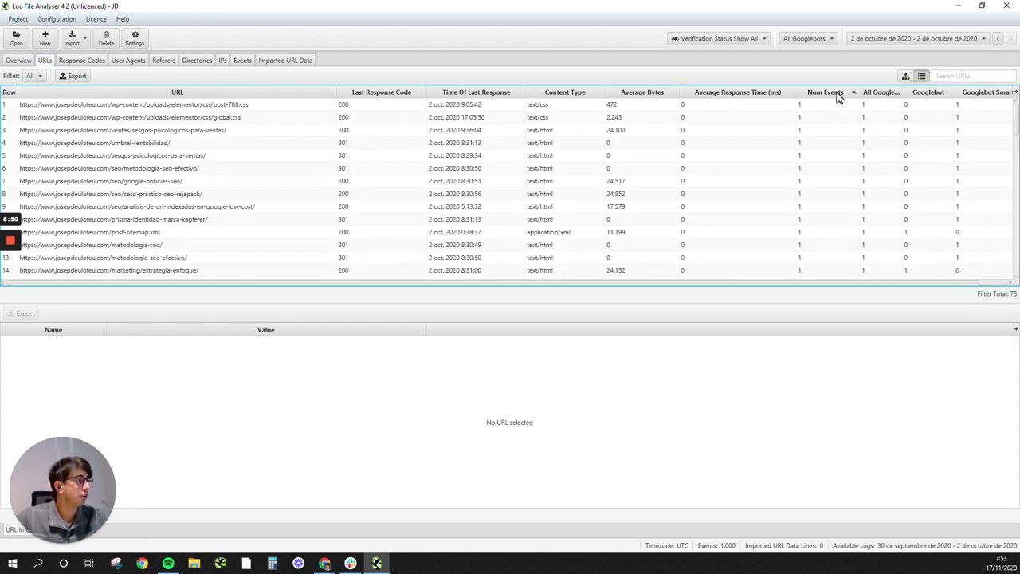
left_click(839, 96)
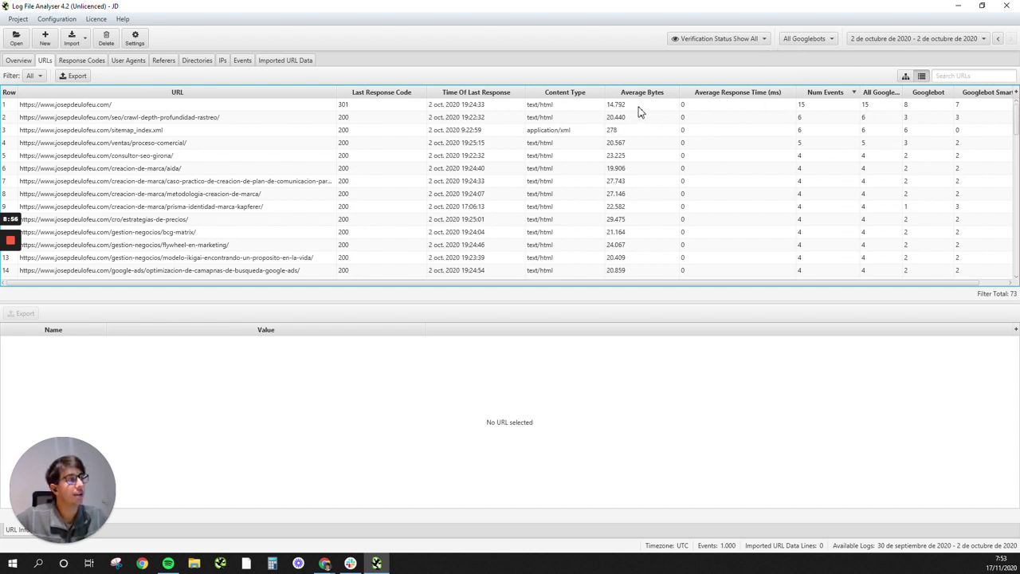
- Examine the home page's individual crawl events by remote host and response code, and check the last response code in its URL info
left_click(354, 107)
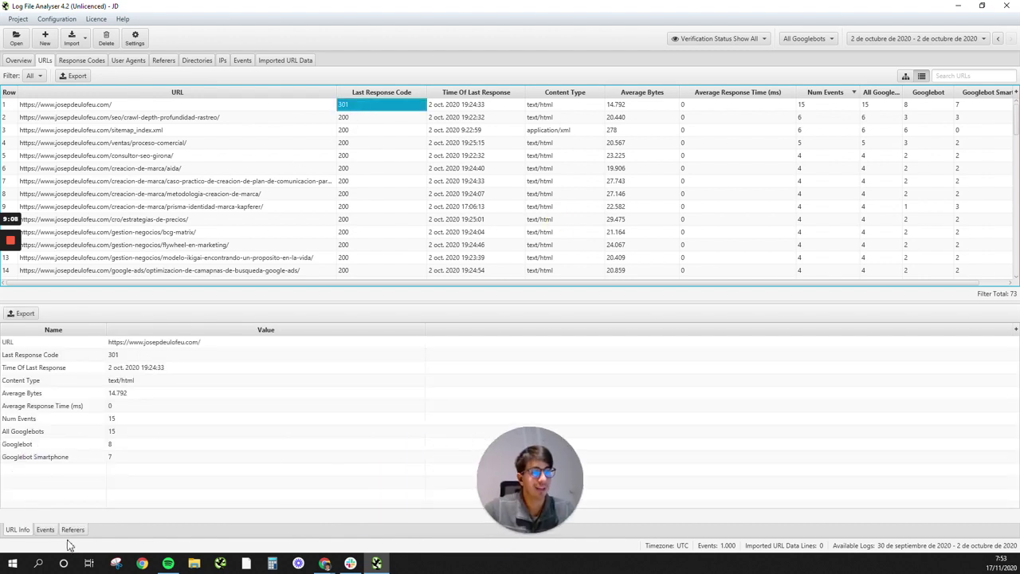
left_click(54, 534)
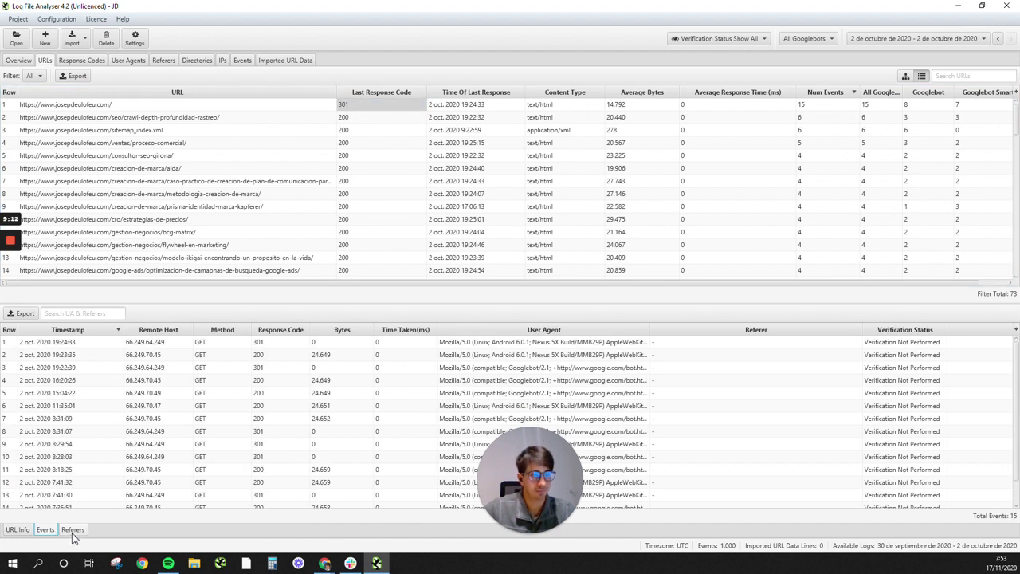
scroll(131, 451, "down", 1)
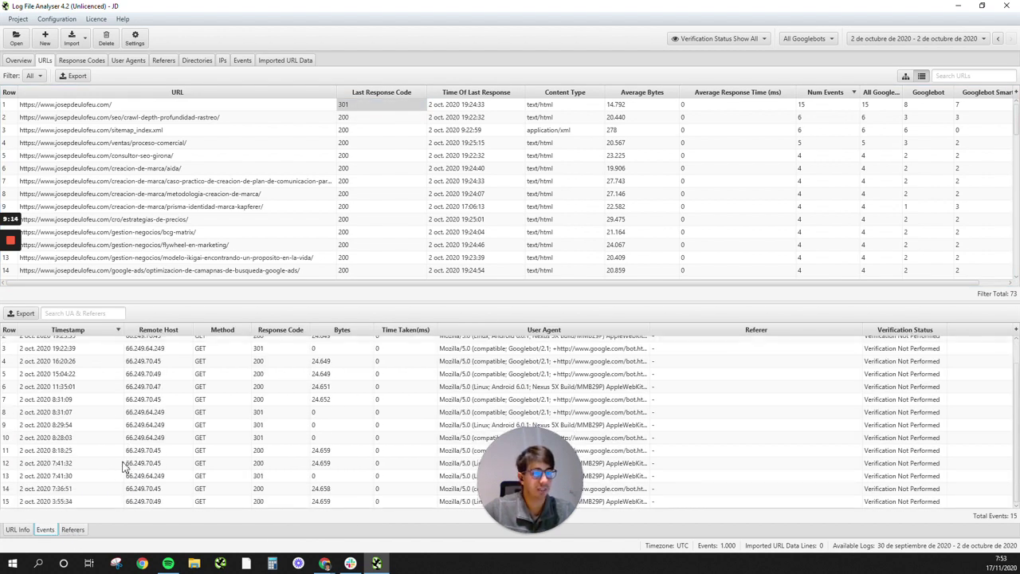
scroll(123, 458, "up", 1)
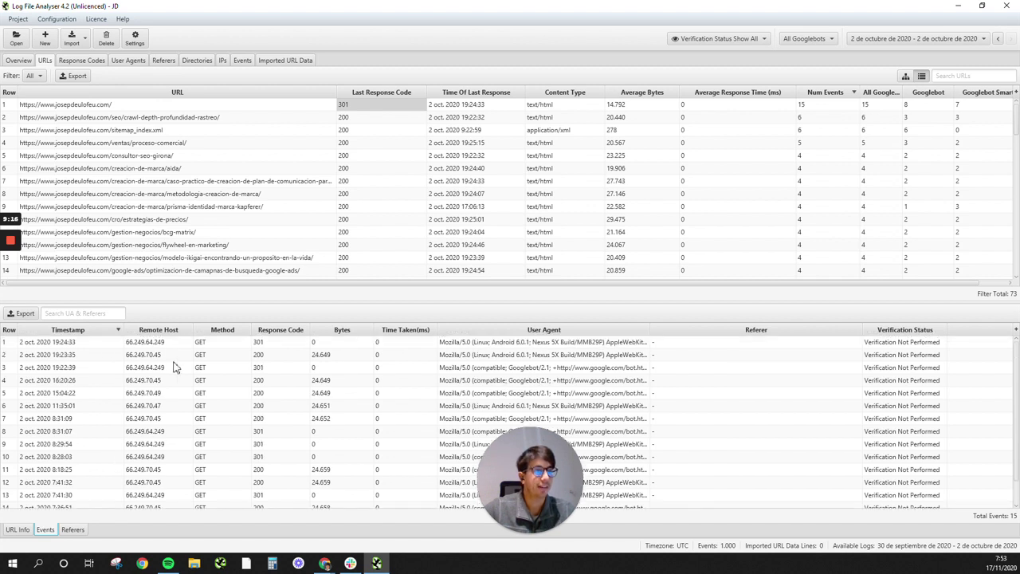
left_click(129, 344)
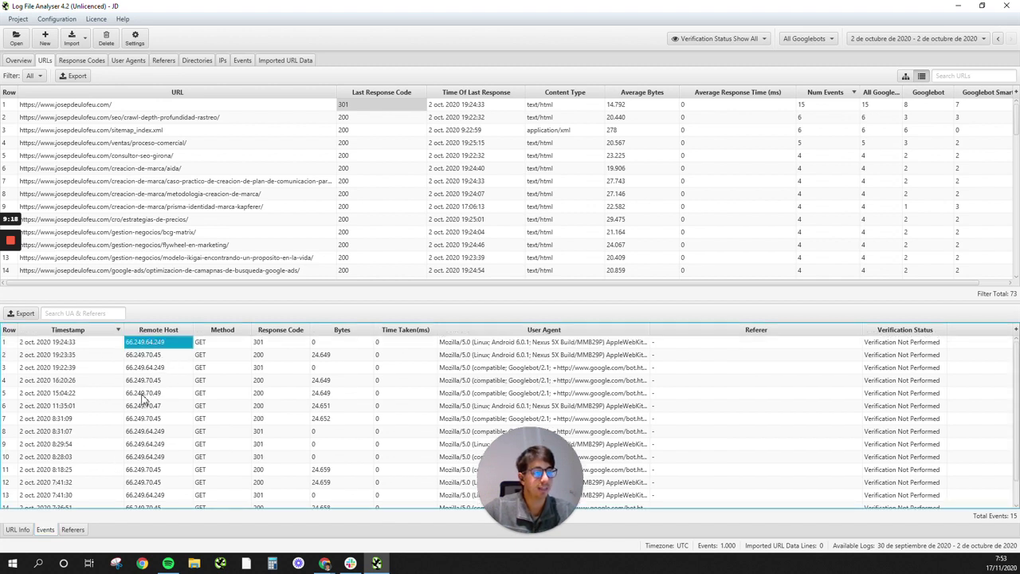
left_click(143, 394)
scroll(169, 493, "down", 1)
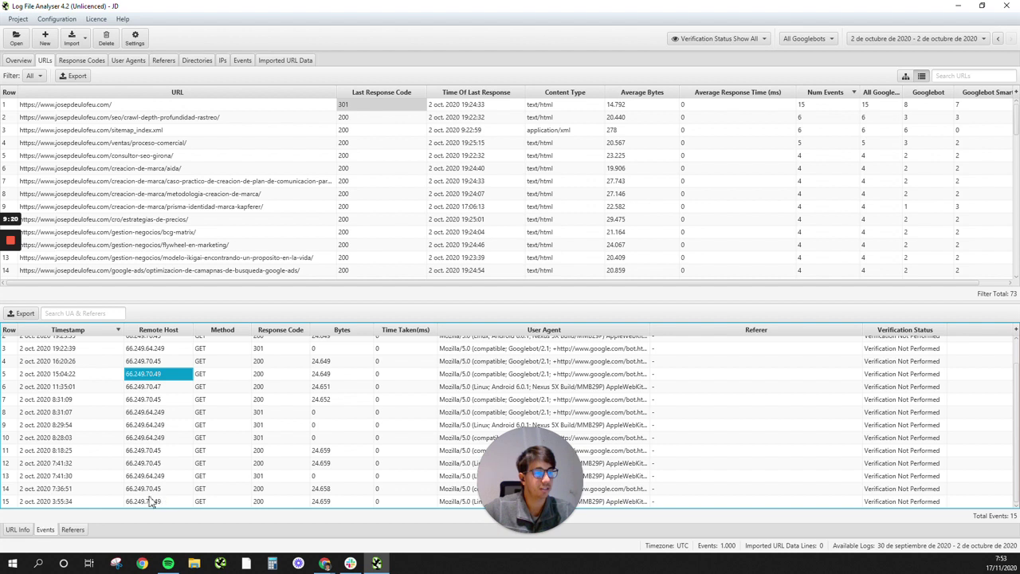
scroll(151, 487, "up", 1)
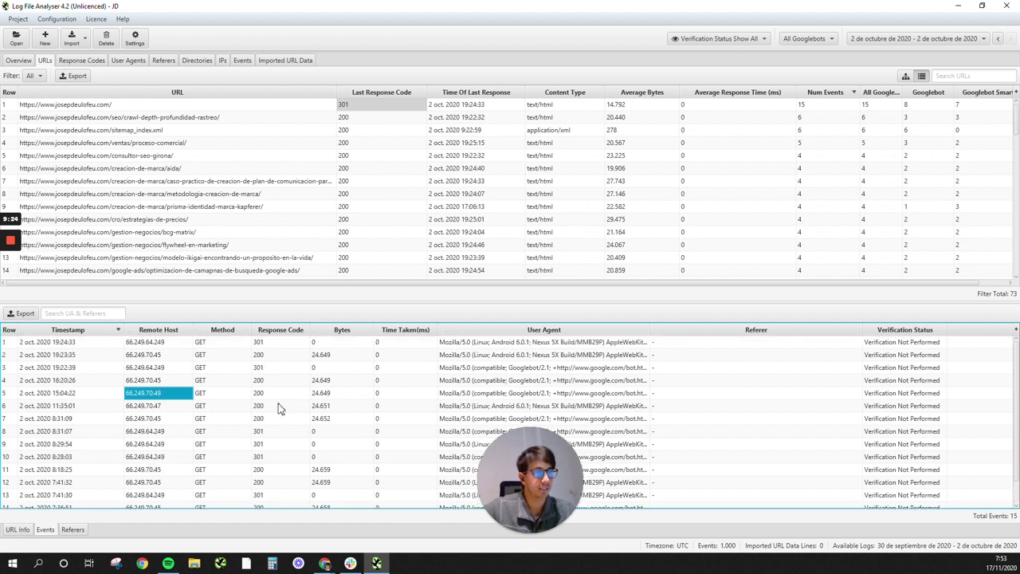
left_click(182, 357)
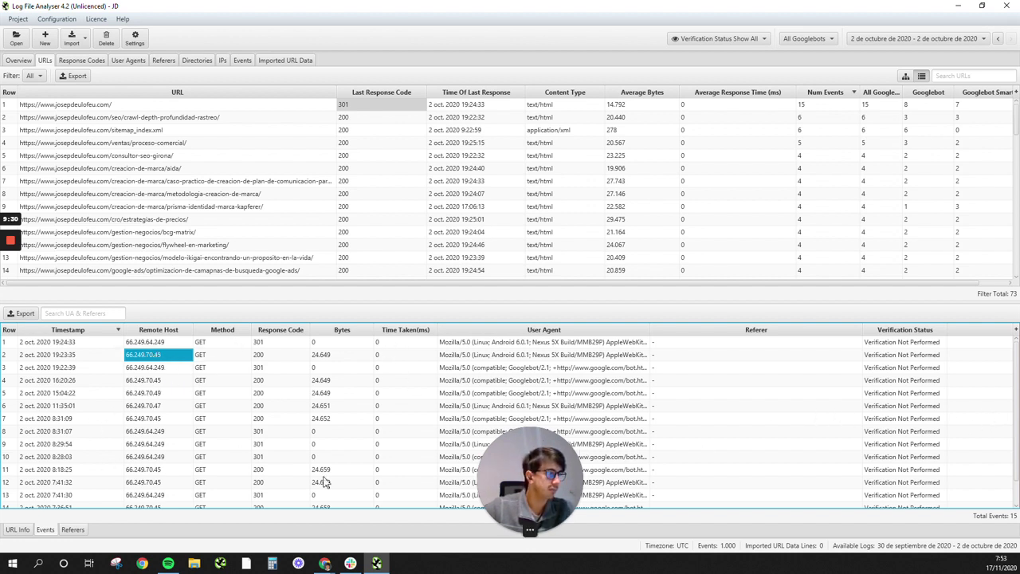
left_click(15, 530)
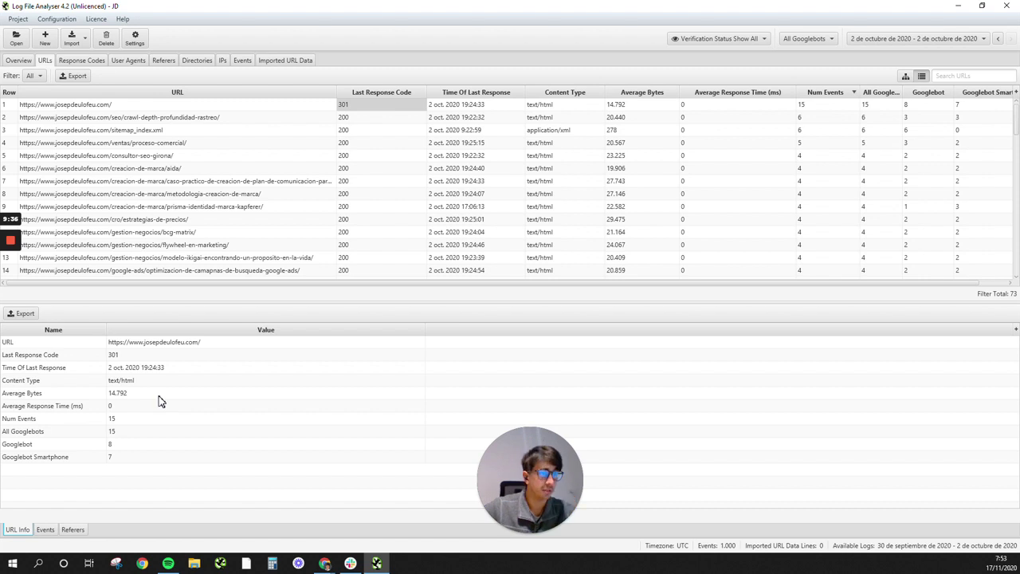
left_click(135, 354)
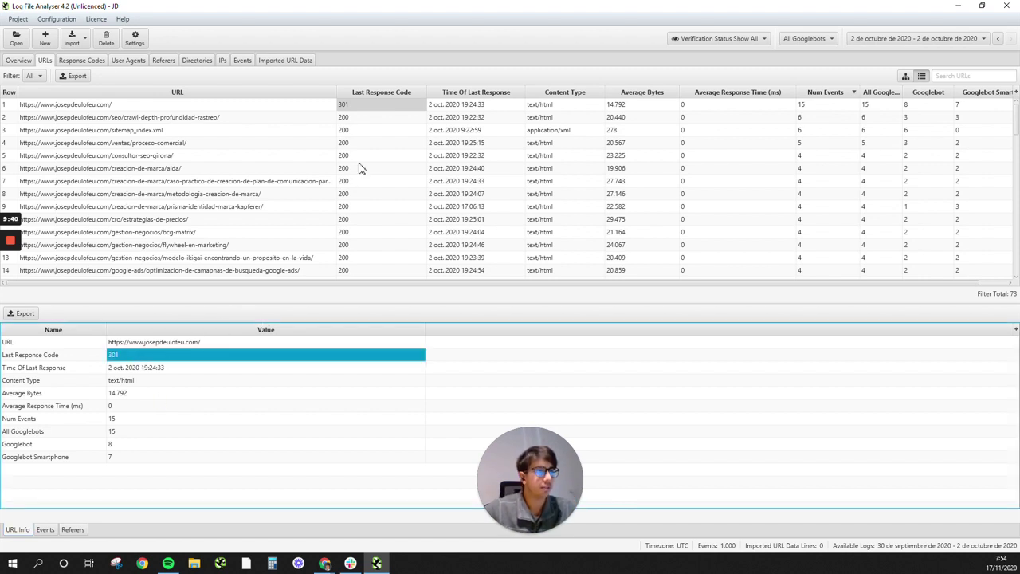
- Copy the home page URL from the first row and open it in a new Chrome tab
left_click(279, 118)
left_click(136, 105)
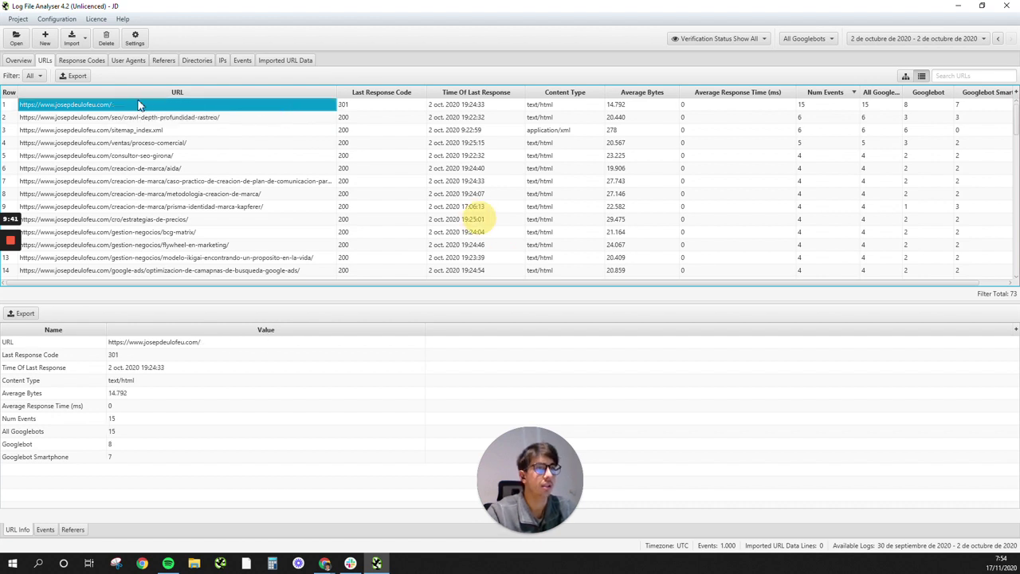
right_click(110, 104)
left_click(153, 112)
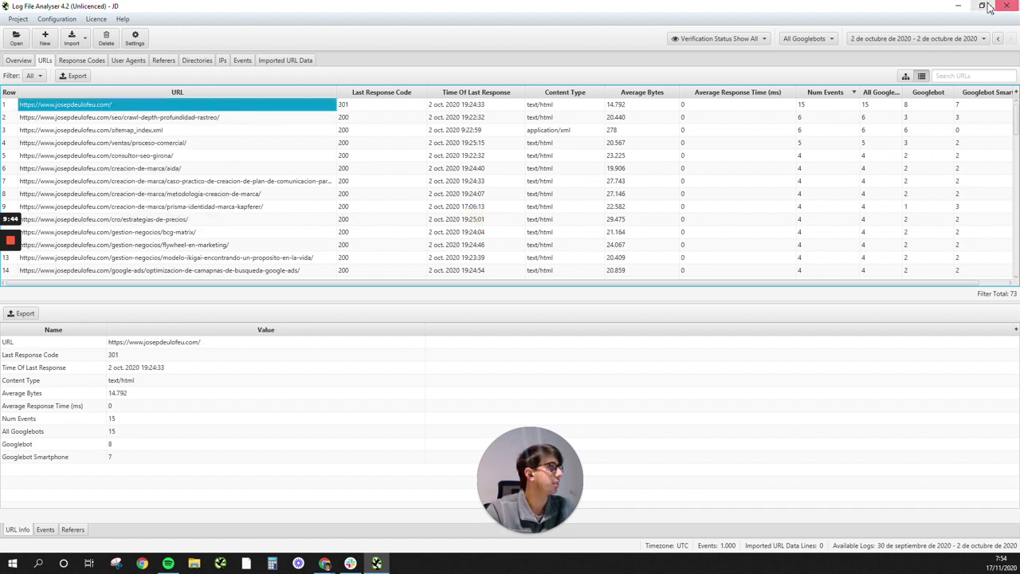
left_click(961, 7)
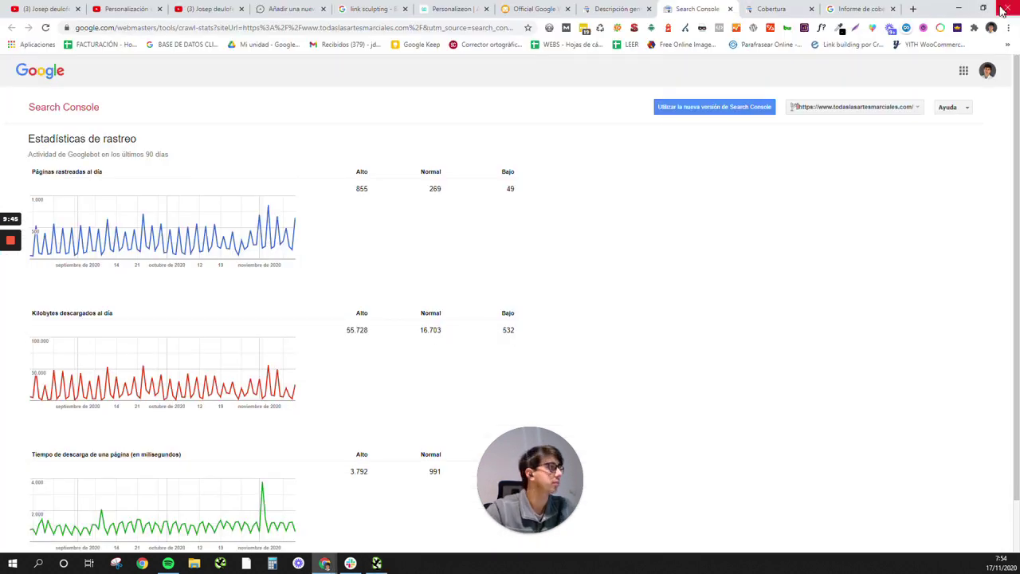
left_click(917, 10)
key("ctrl+v")
key("Return")
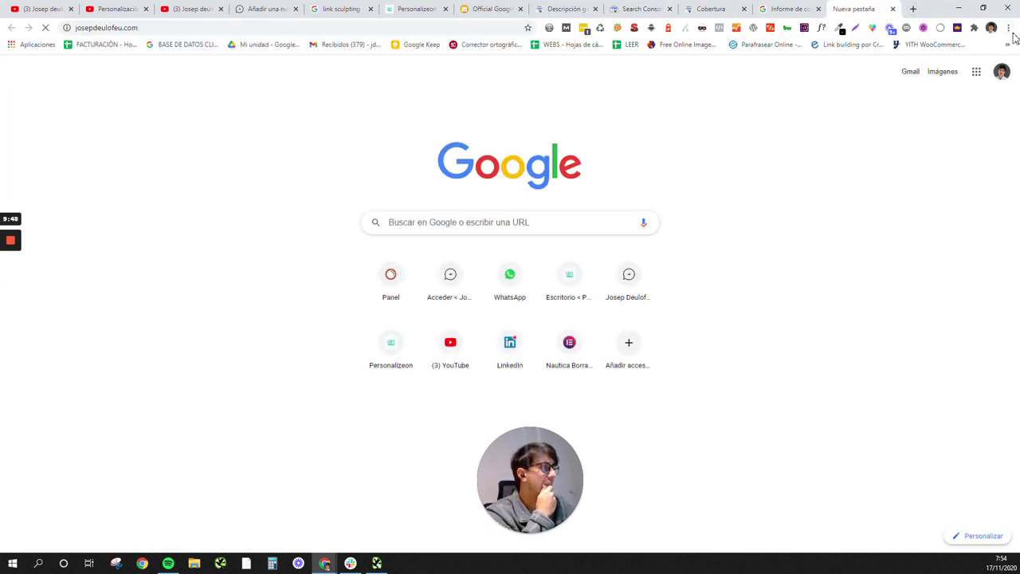
left_click(316, 26)
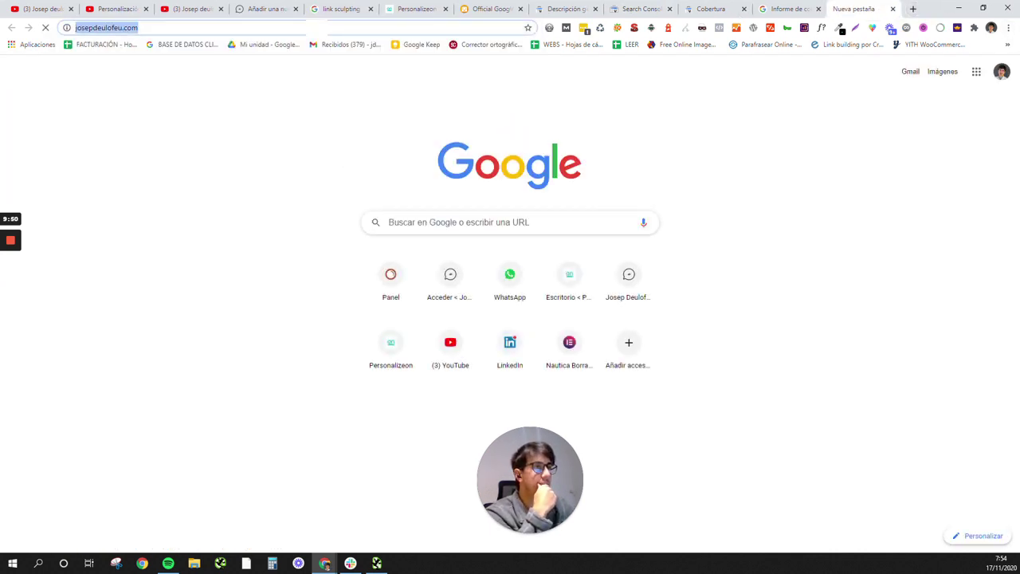
left_click(315, 27)
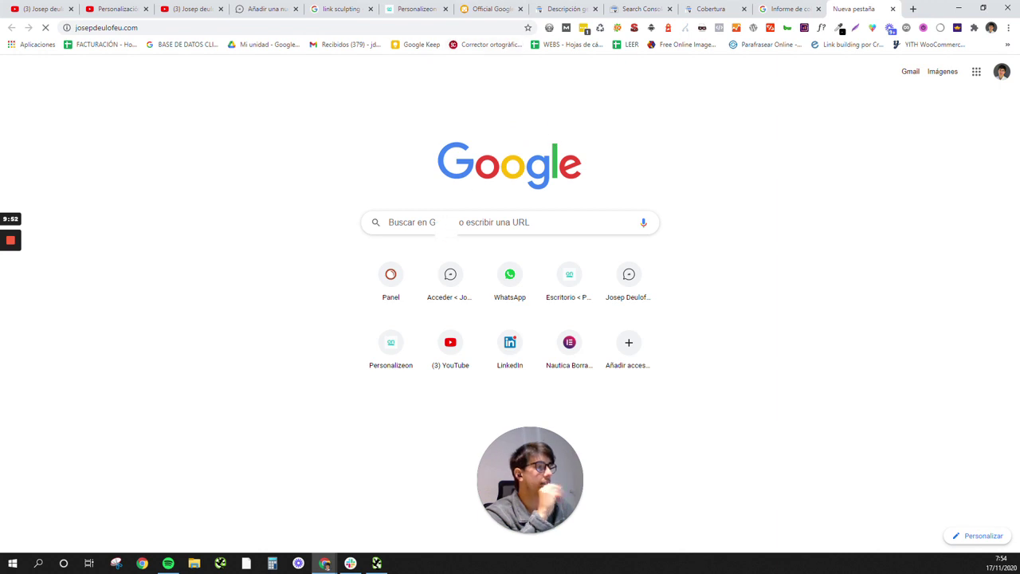
left_click(446, 222)
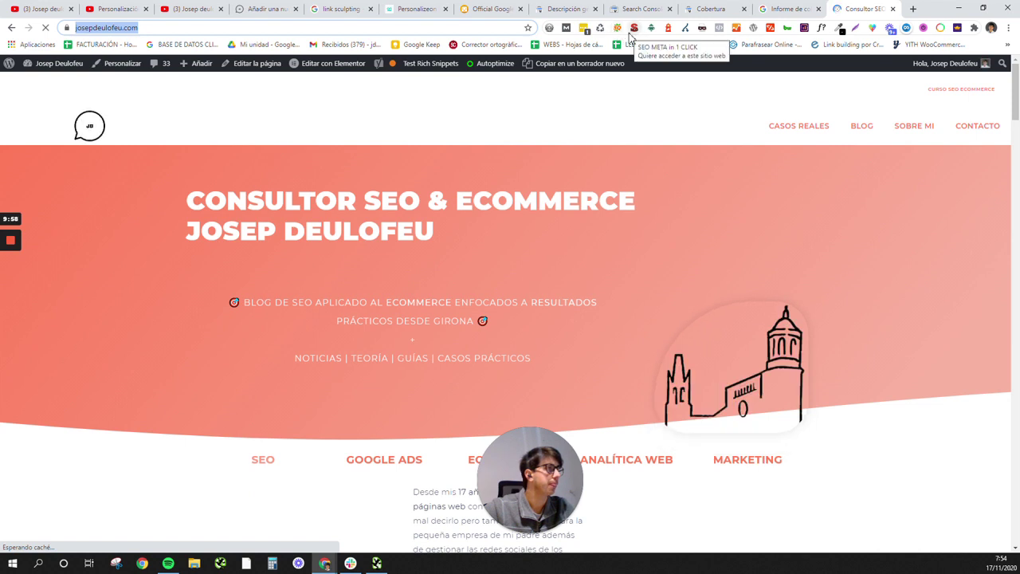
left_click(138, 27)
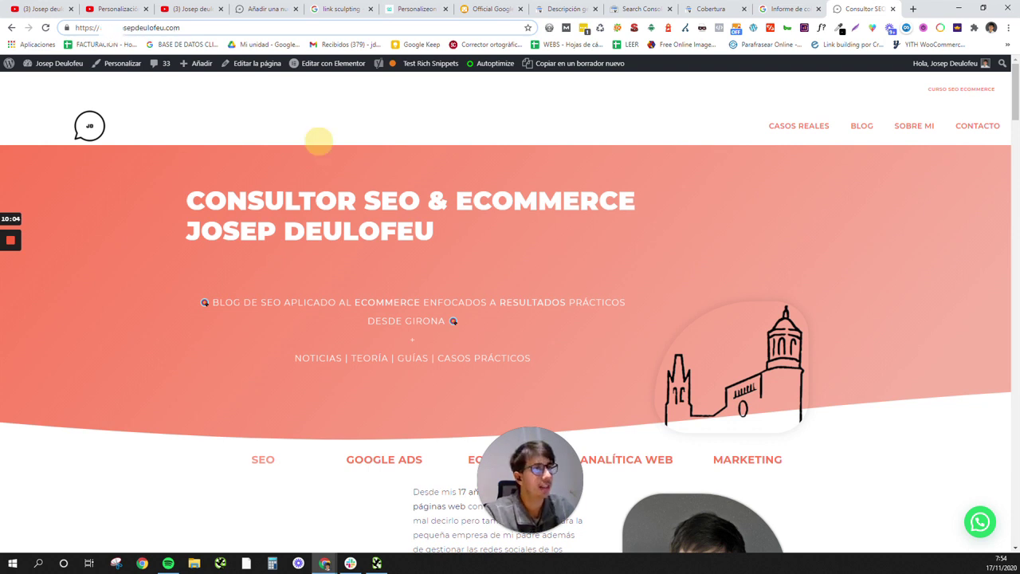
key("BackSpace")
key("BackSpace")
key("BackSpace")
key("BackSpace")
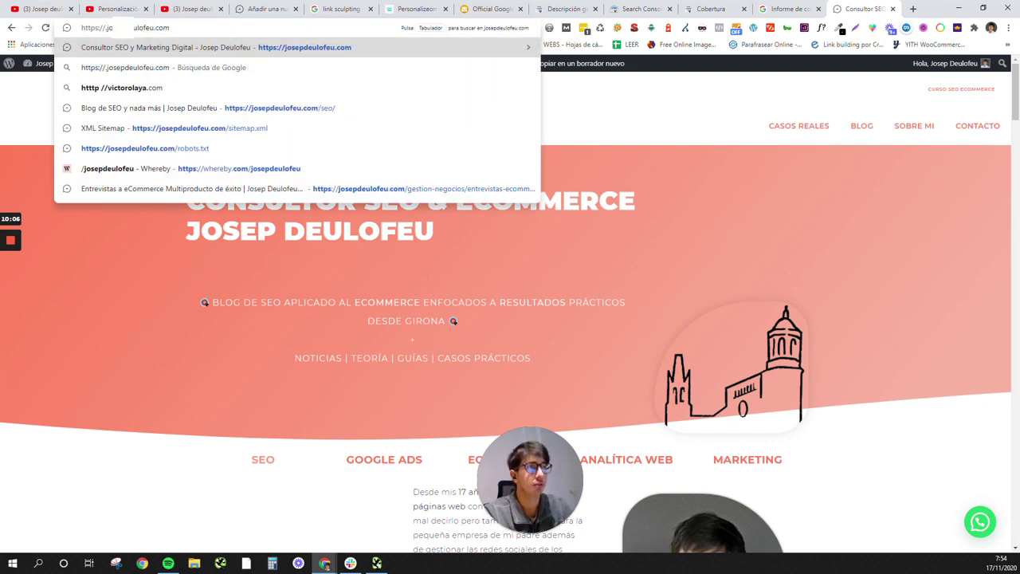
key("Return")
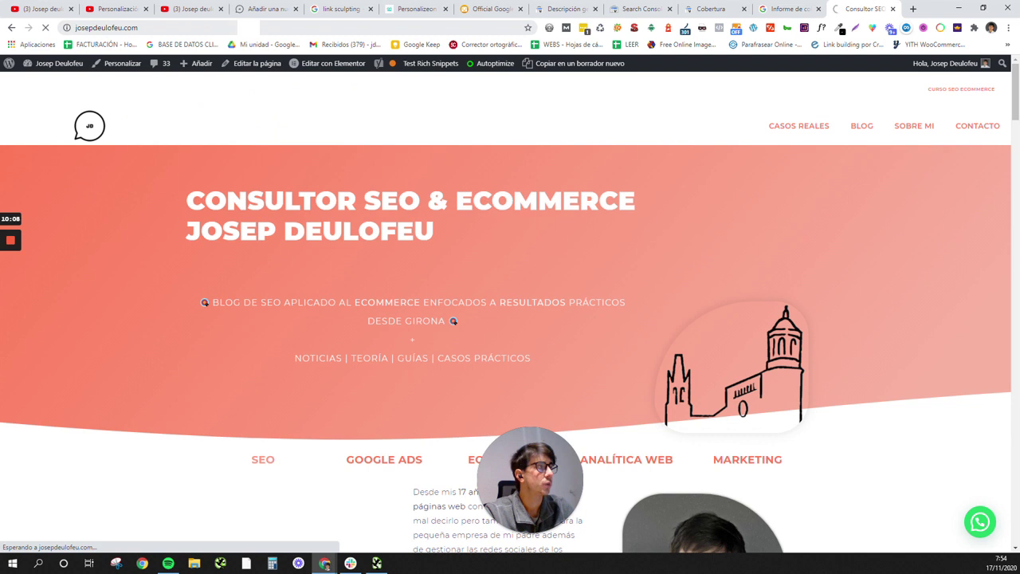
left_click(684, 29)
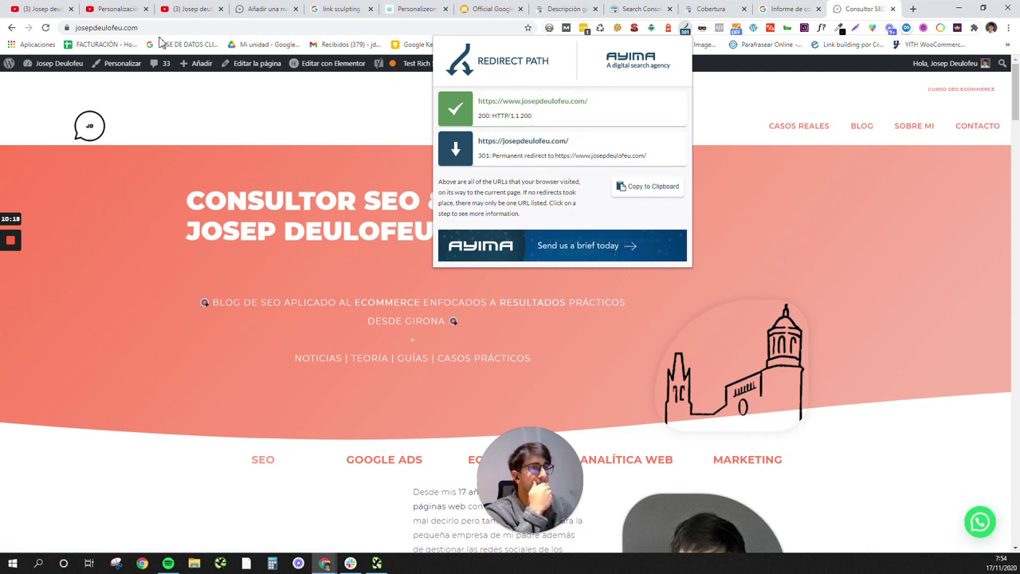
left_click(367, 146)
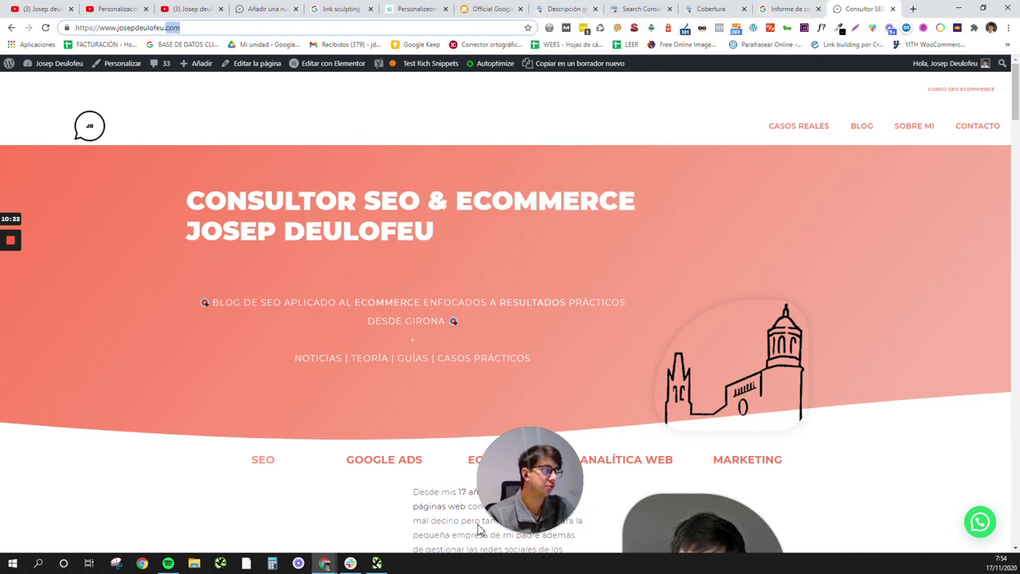
- Switch back to Log File Analyser and highlight the home page's last response code
left_click(377, 564)
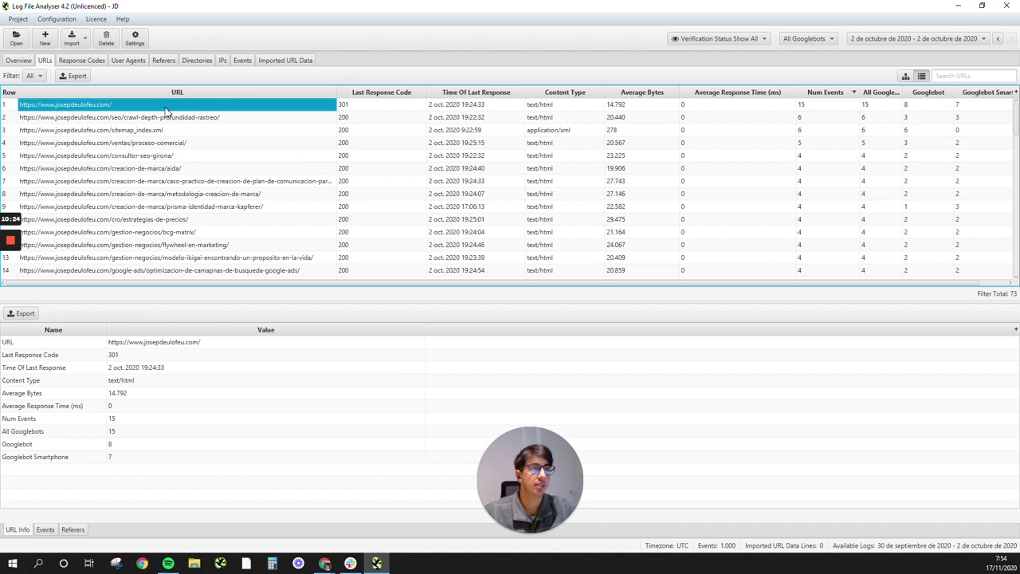
left_click(399, 110)
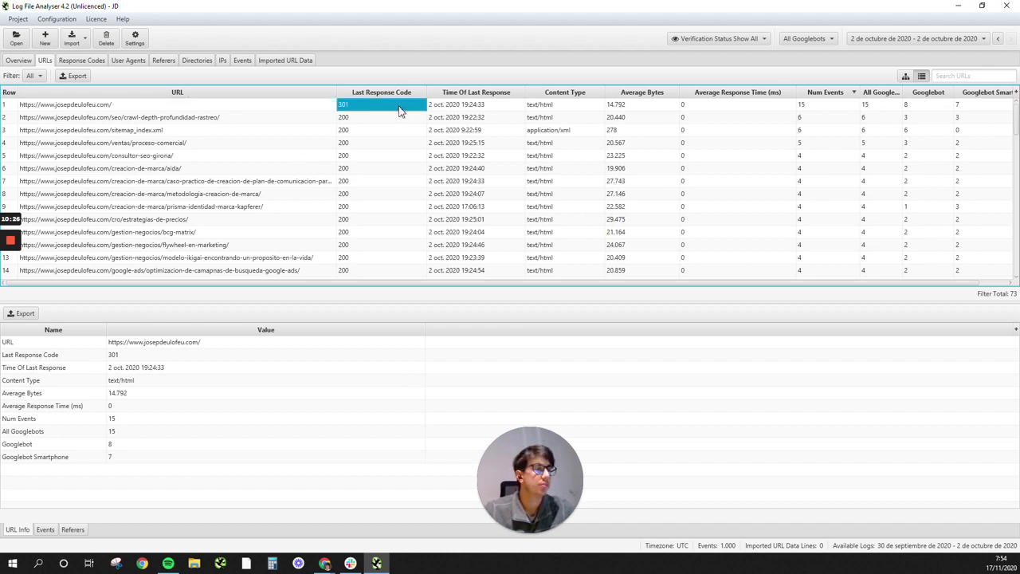
- Check the home page's URL in its details and its last response code against the neighbouring URLs
left_click(136, 346)
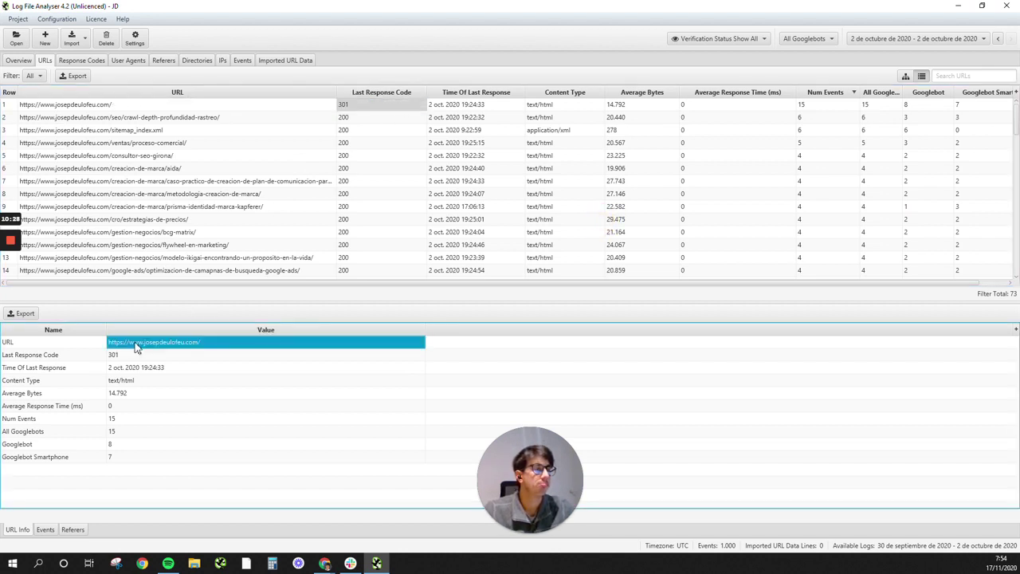
left_click(371, 134)
key("Up")
key("Up")
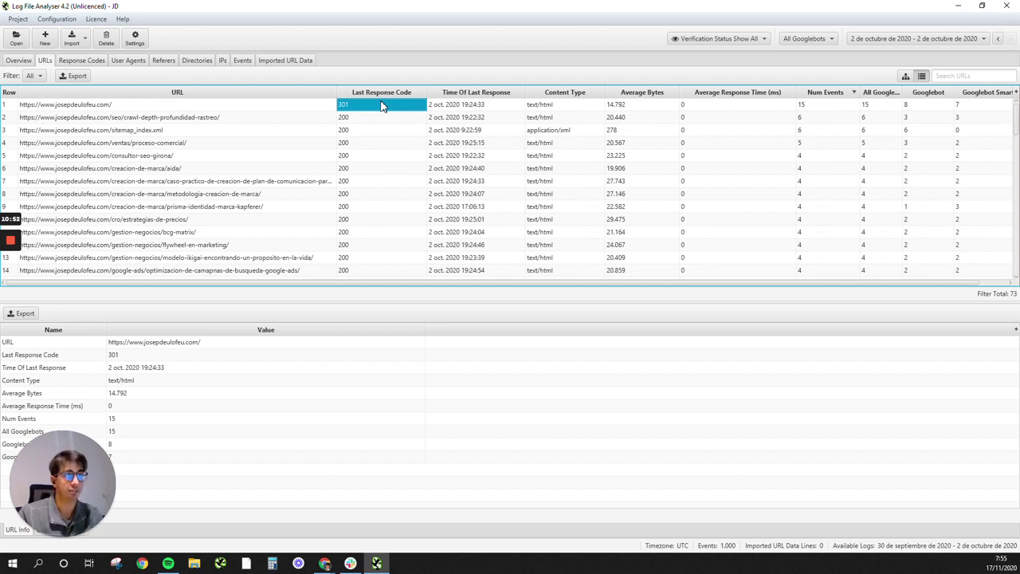
- Open the list of all crawl events and sort it by timestamp, earliest first
left_click(246, 63)
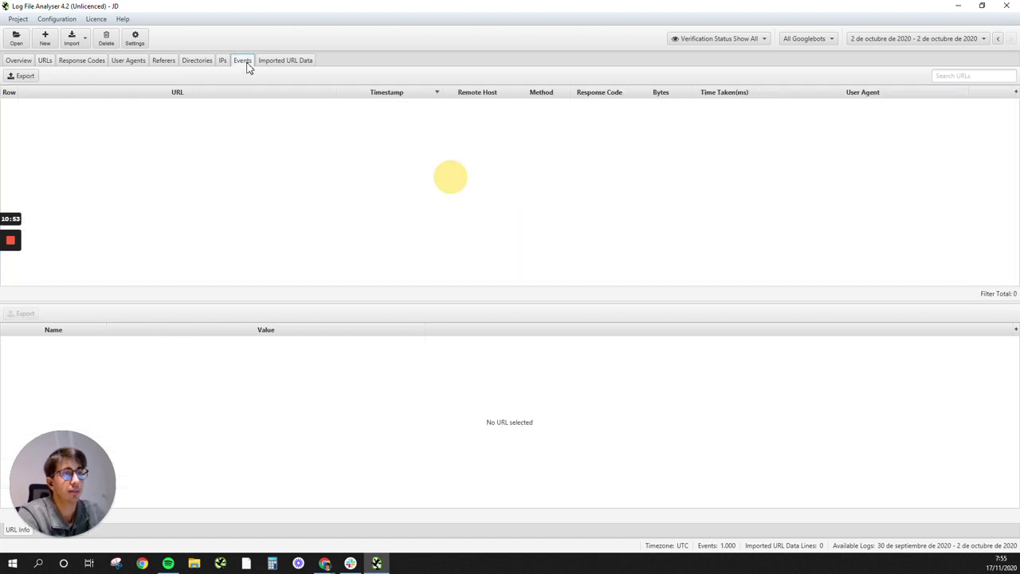
left_click(437, 94)
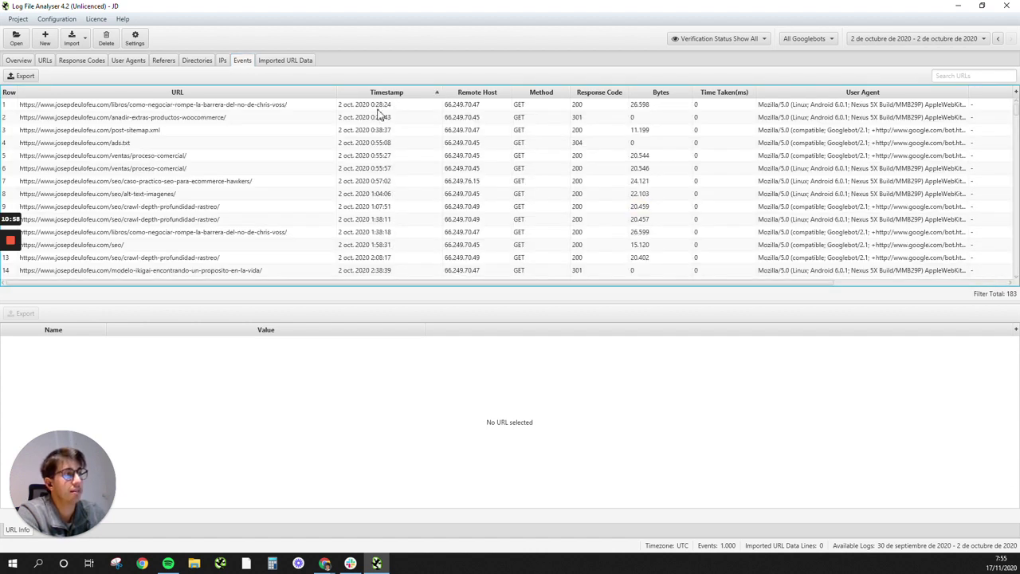
left_click(437, 94)
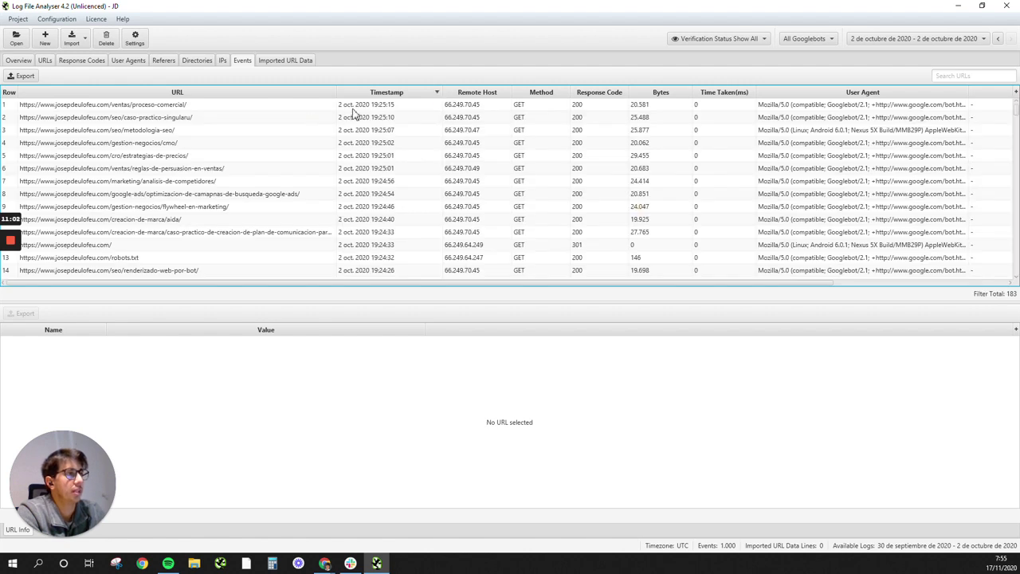
left_click(439, 94)
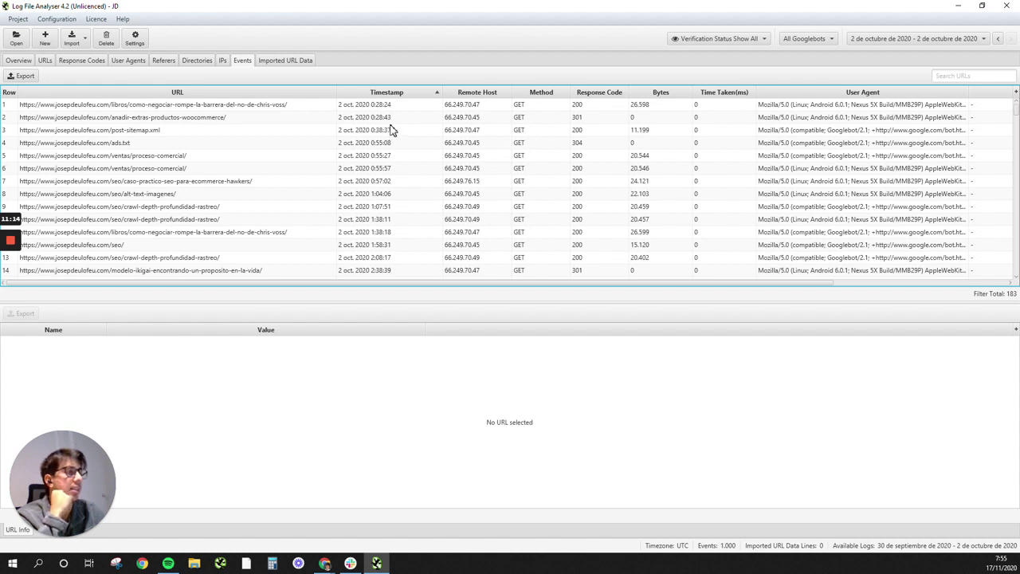
- Check the response codes of the anadir-extras-productos-woocommerce and ads.txt events and the timestamps of post-sitemap.xml and ads.txt
left_click(589, 129)
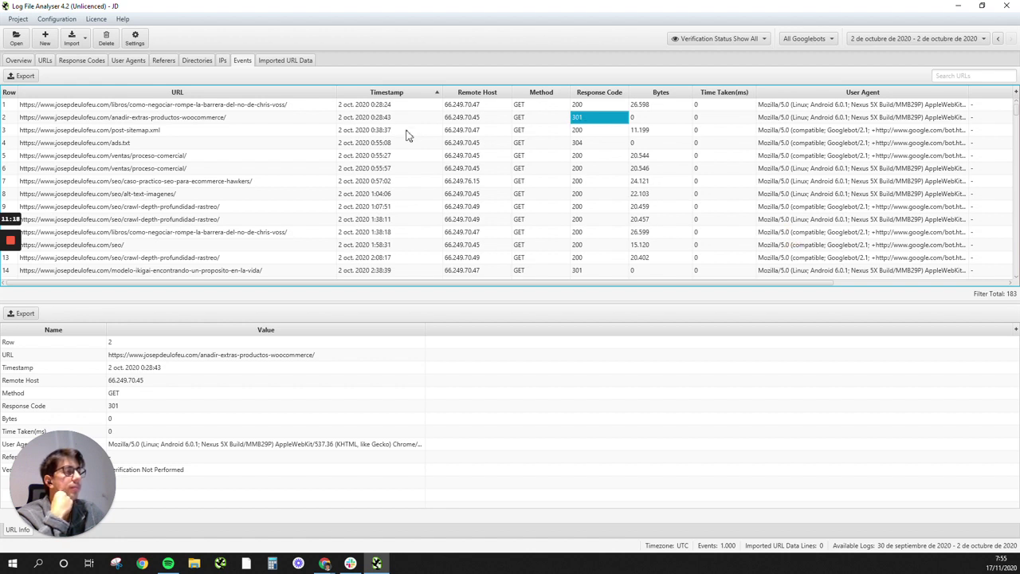
left_click(408, 130)
left_click(393, 145)
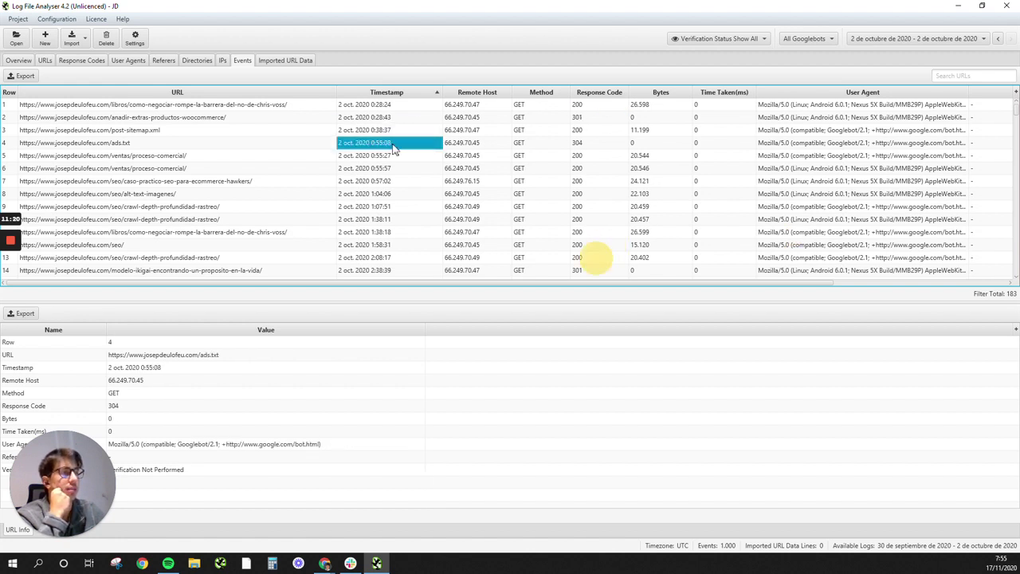
left_click(606, 147)
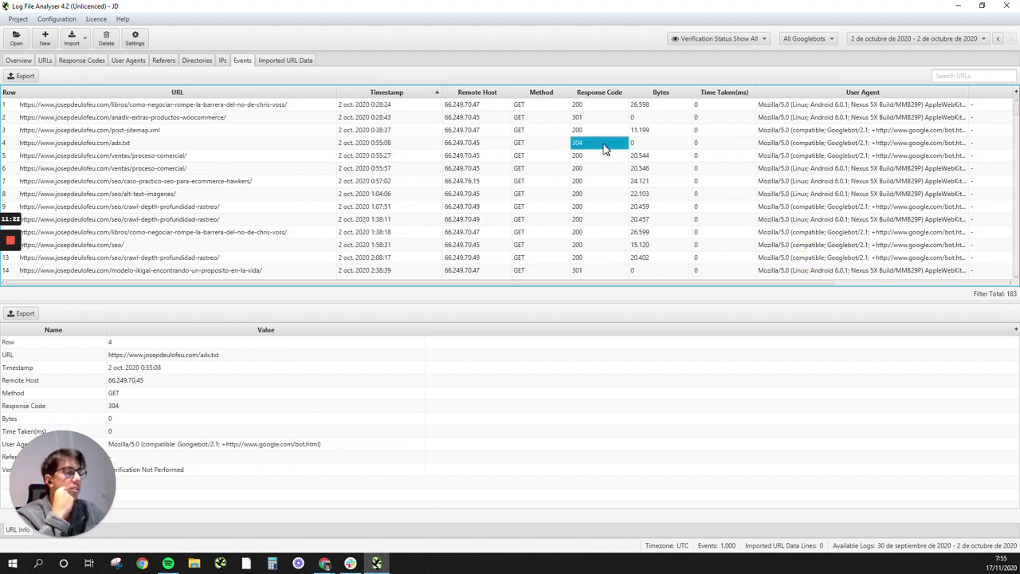
- Examine the timestamps of consecutive events from ads.txt to the second crawl-depth-profundidad-rastreo request to follow the crawl intervals
left_click(431, 148)
left_click(428, 156)
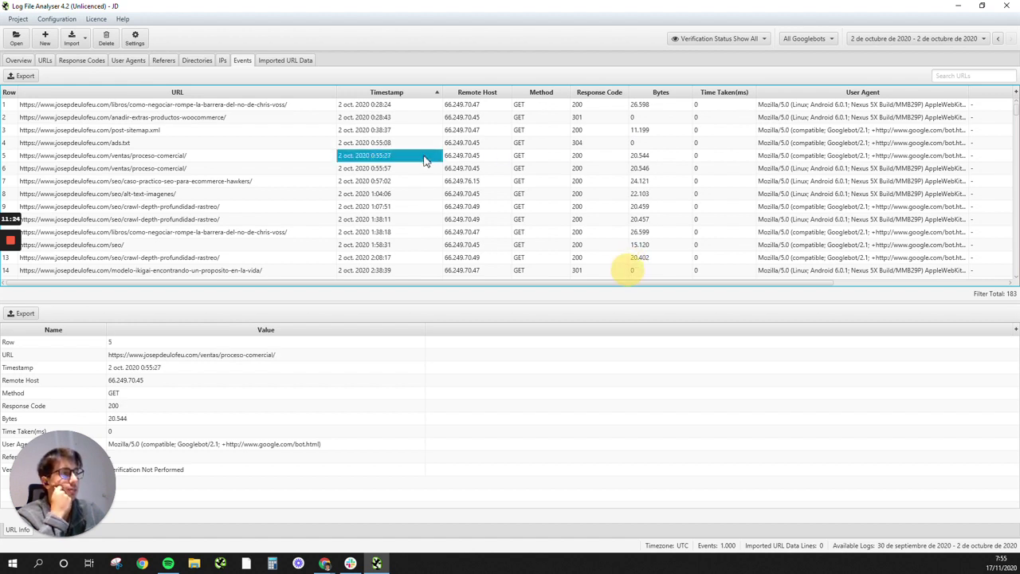
left_click(422, 170)
left_click(421, 183)
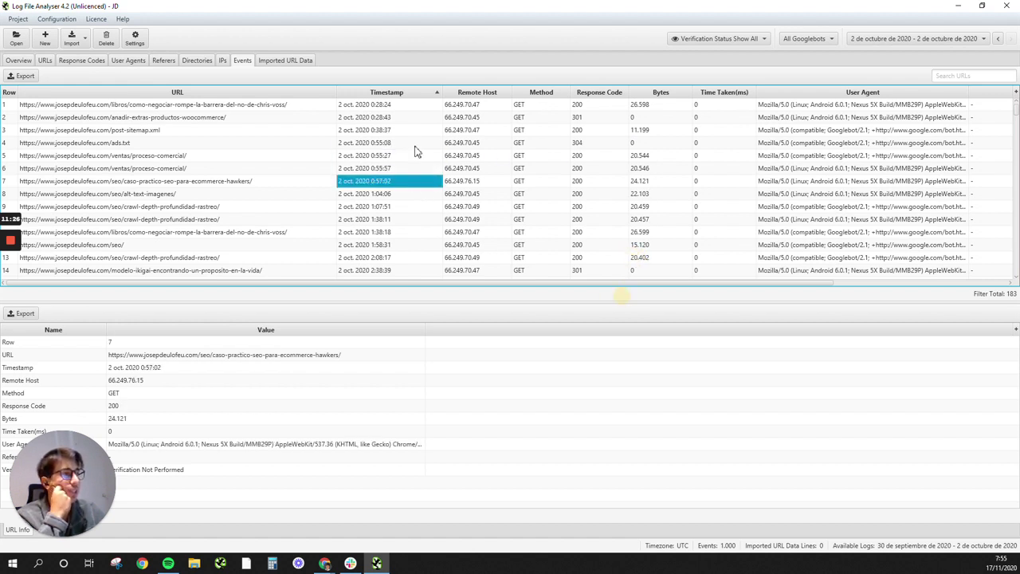
left_click(388, 159)
left_click(394, 172)
left_click(396, 182)
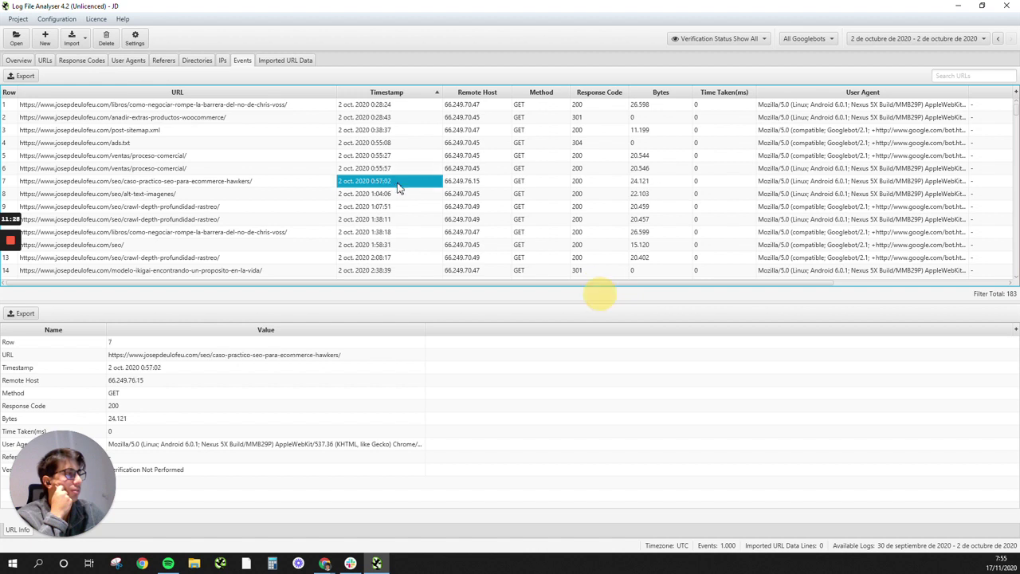
left_click(401, 194)
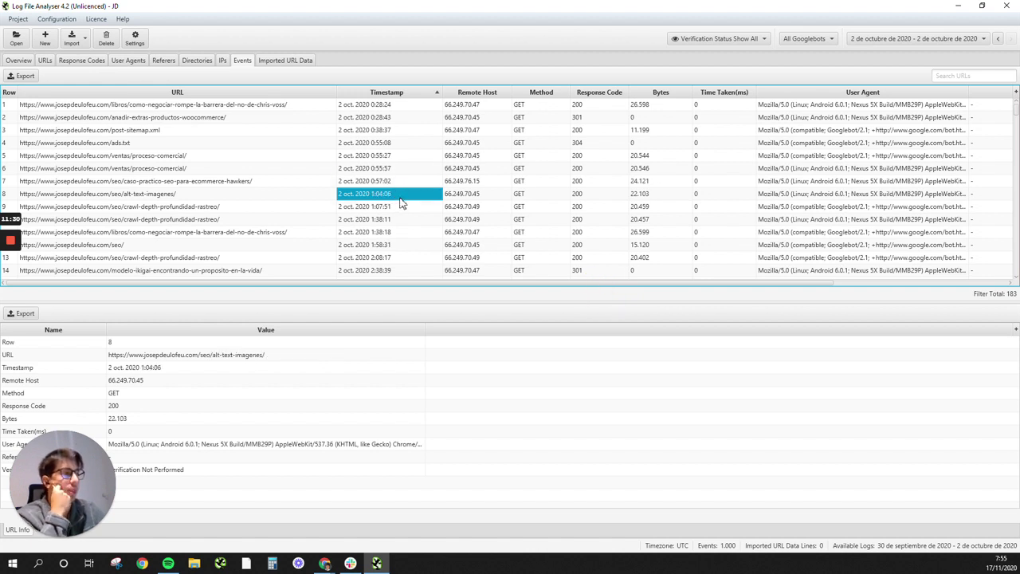
left_click(402, 208)
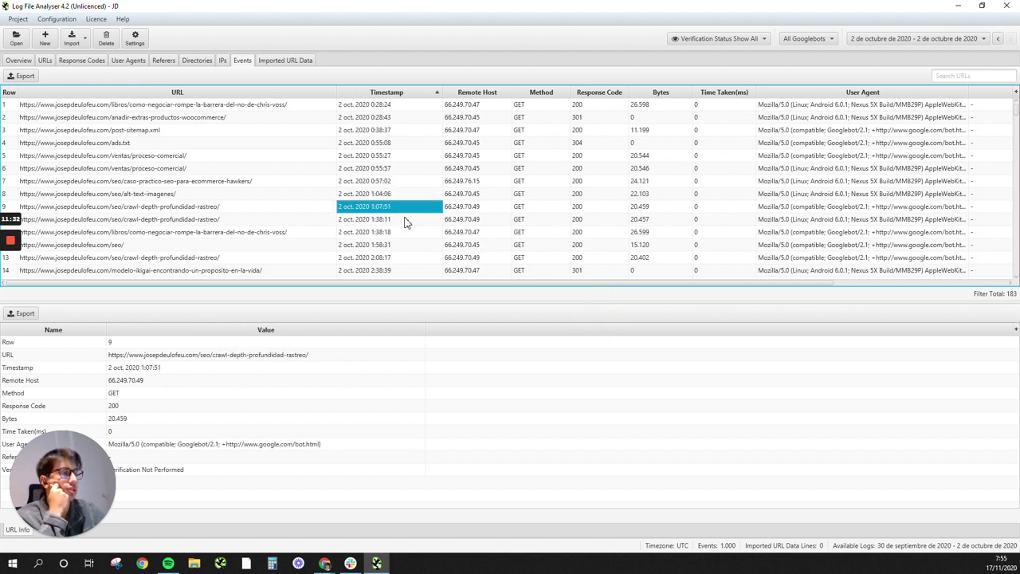
left_click(404, 220)
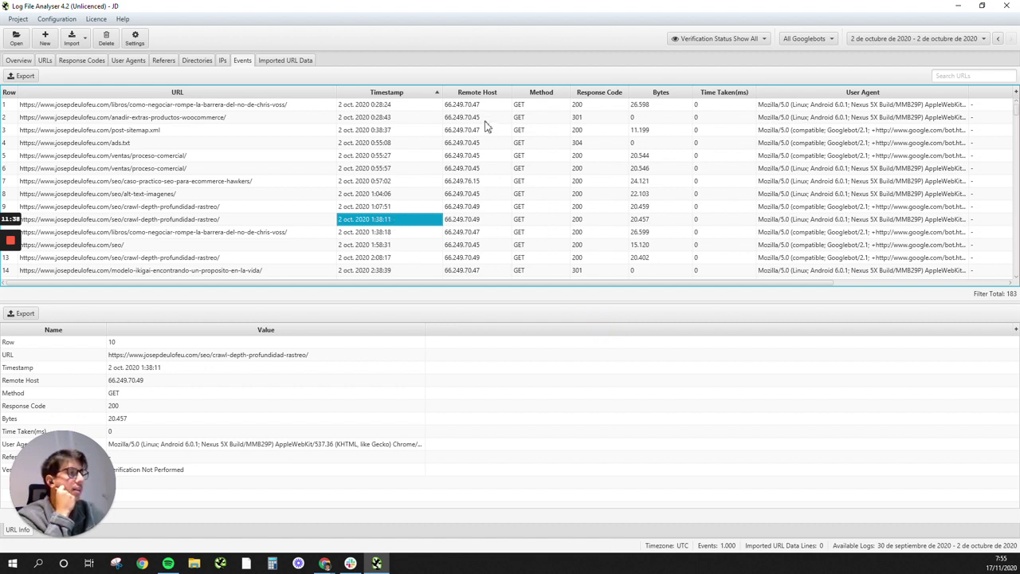
- Compare the remote hosts of the events from post-sitemap.xml to alt-text-imagenes, checking them against the ads.txt and proceso-comercial timestamps
left_click(483, 129)
left_click(483, 141)
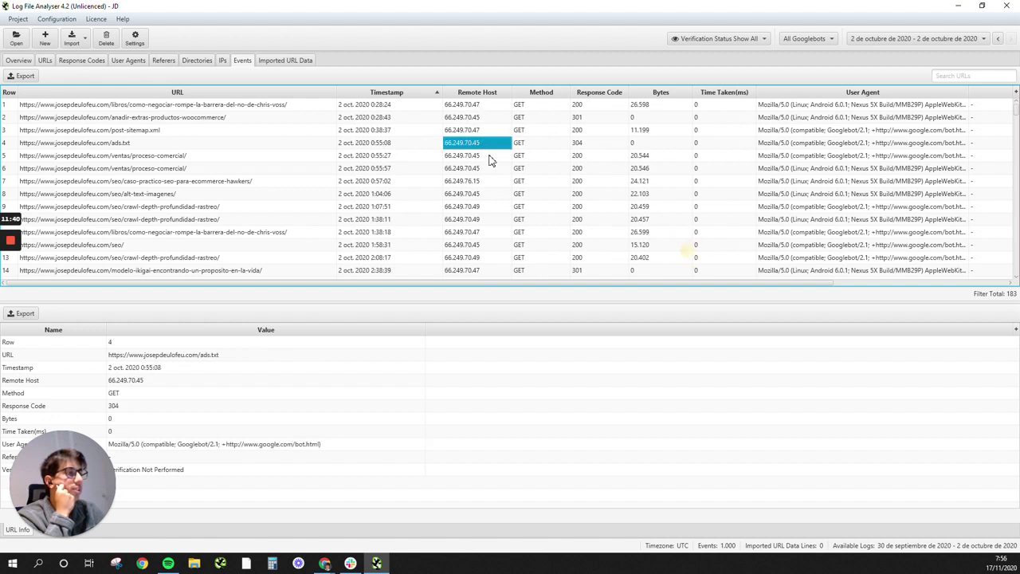
left_click(488, 155)
left_click(489, 168)
left_click(418, 157)
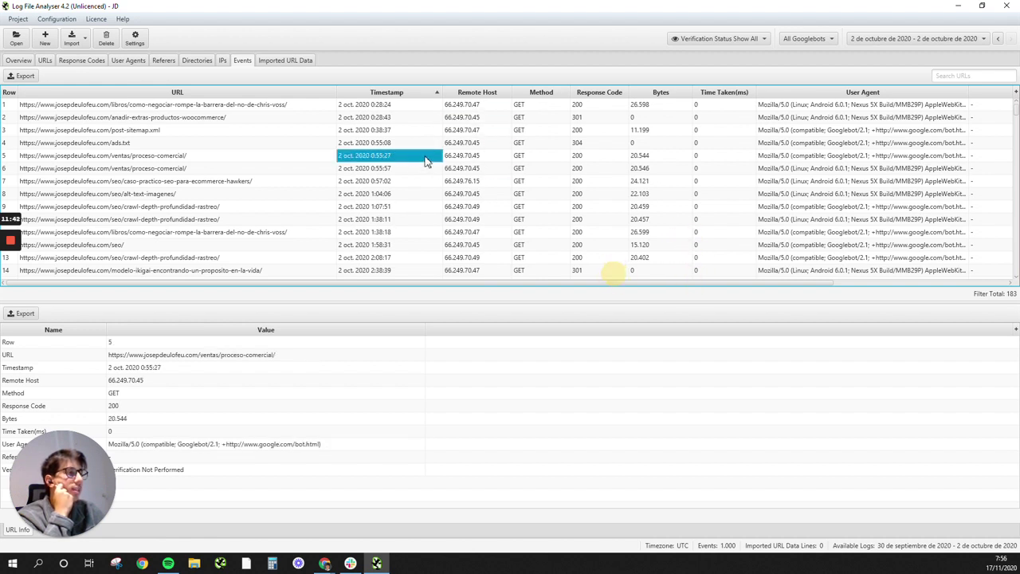
left_click(415, 145)
left_click(476, 156)
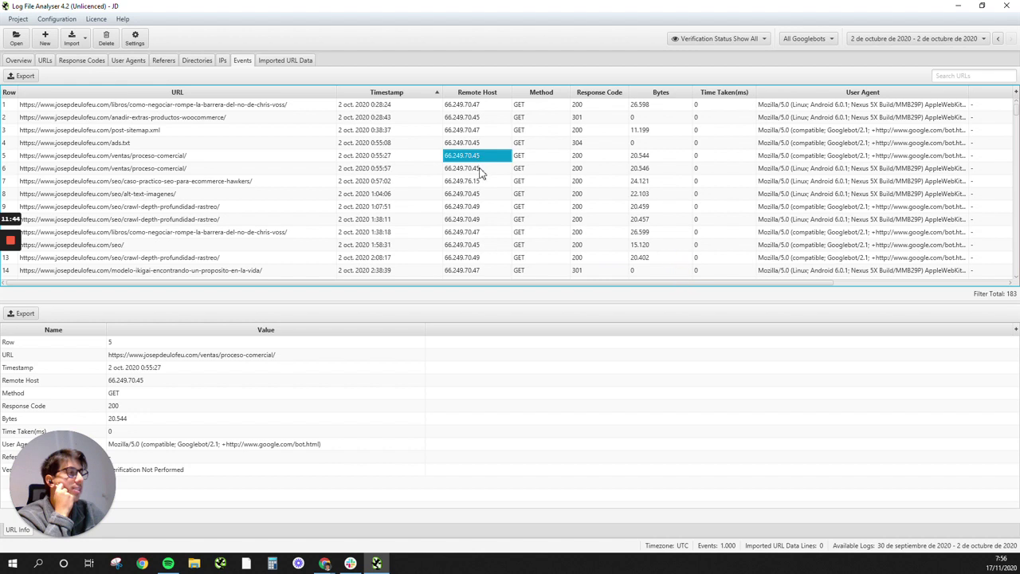
left_click(483, 168)
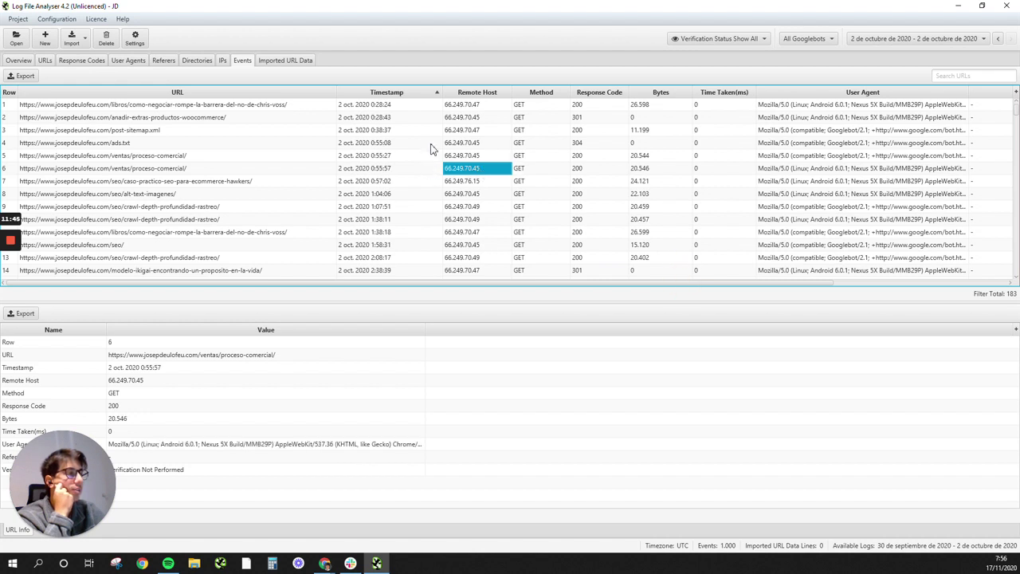
left_click(476, 184)
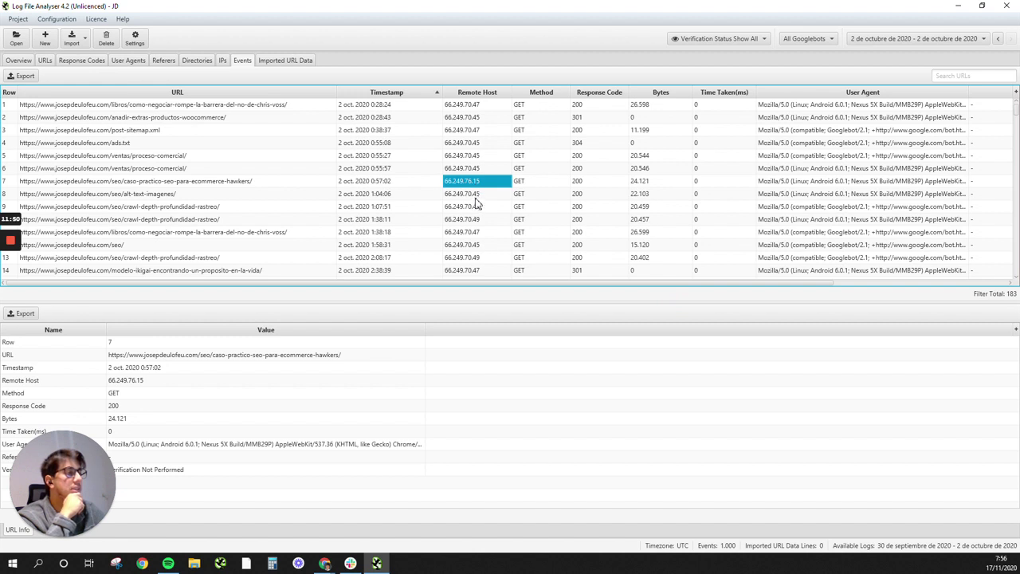
left_click(475, 199)
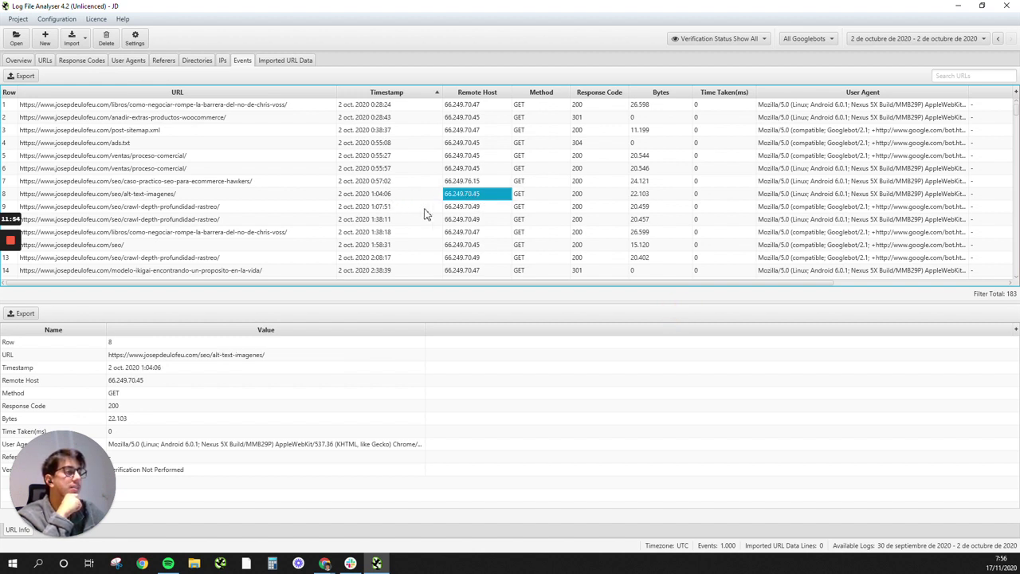
- Compare the remote hosts of the two consecutive crawl-depth-profundidad-rastreo events and check the URL of the following event
left_click(459, 209)
left_click(459, 220)
left_click(467, 208)
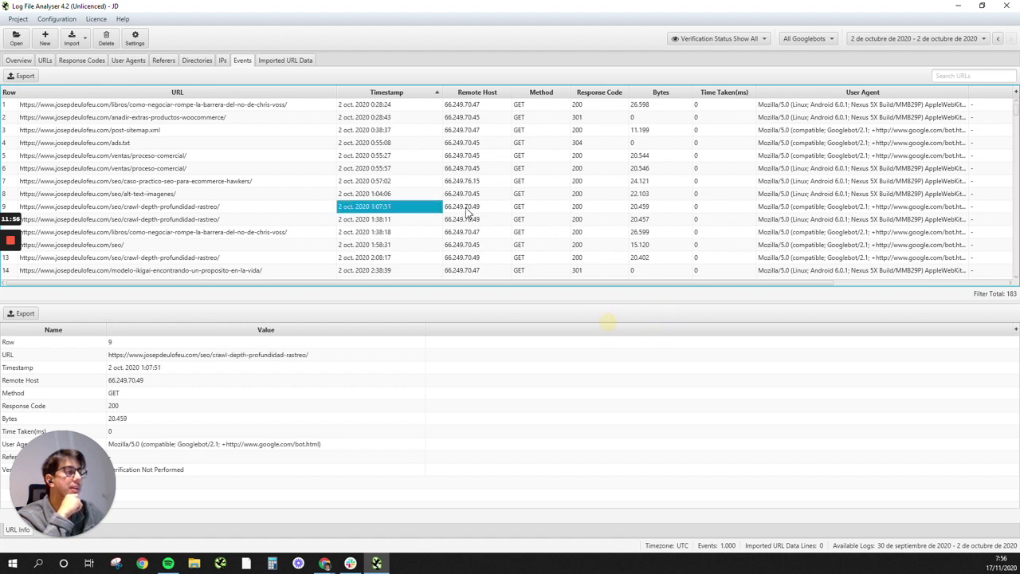
left_click(467, 220)
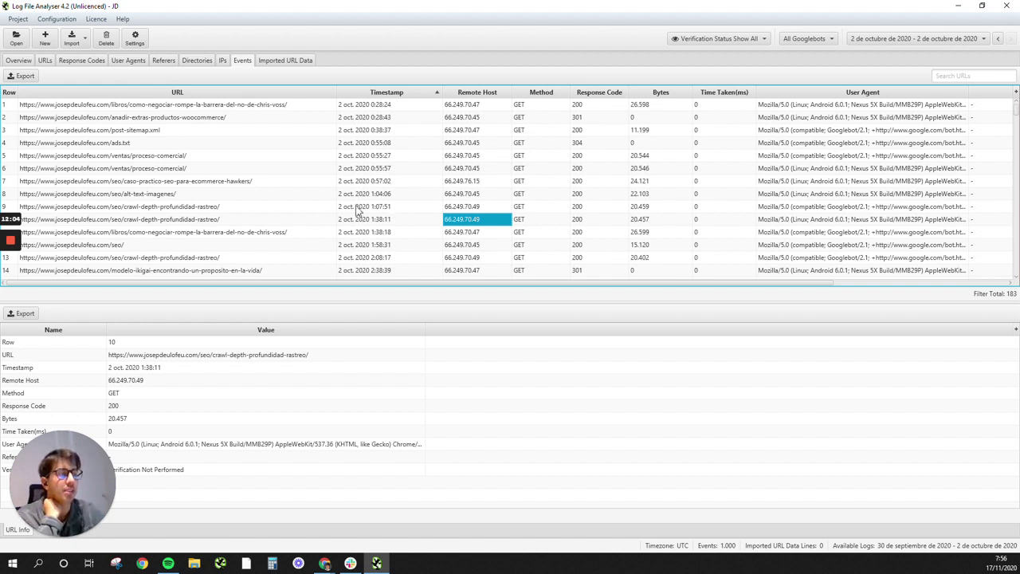
left_click(474, 208)
left_click(469, 220)
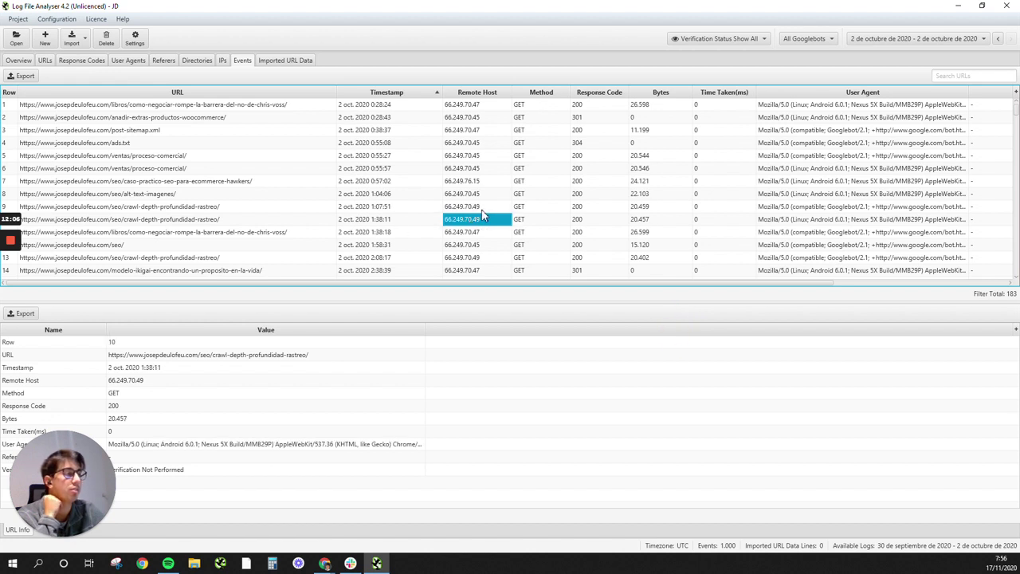
left_click(486, 209)
left_click(490, 221)
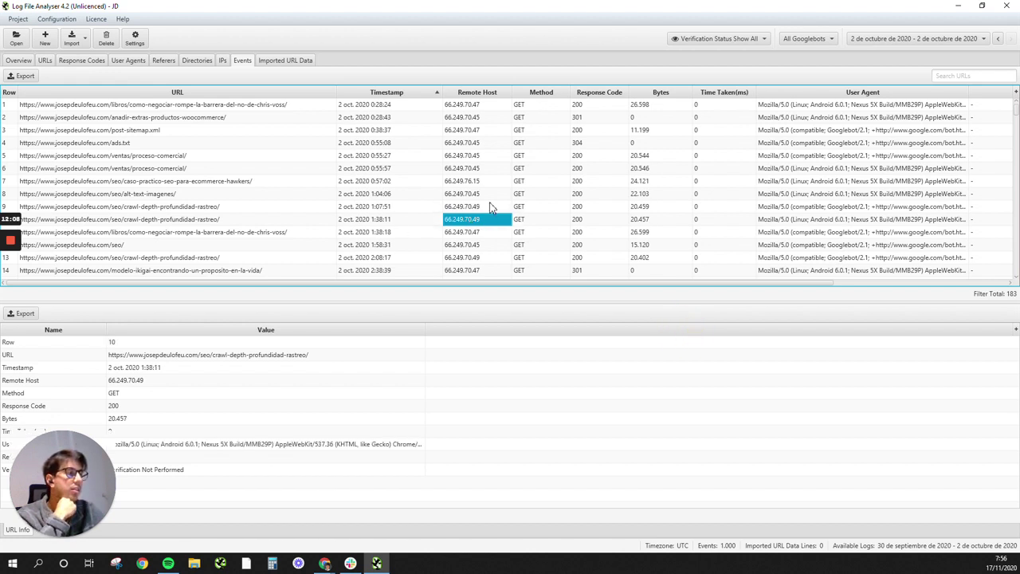
left_click(490, 208)
left_click(487, 221)
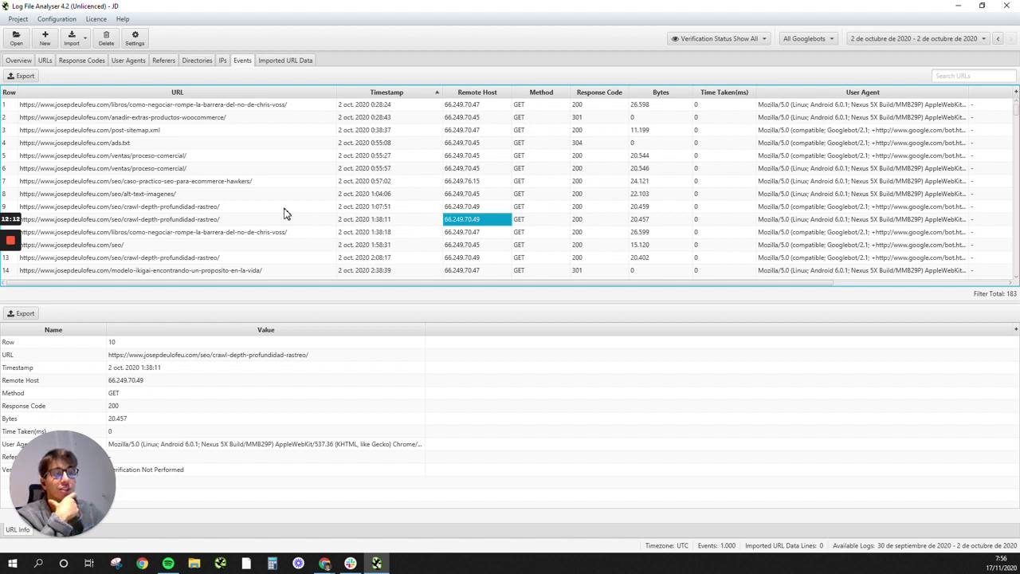
left_click(292, 232)
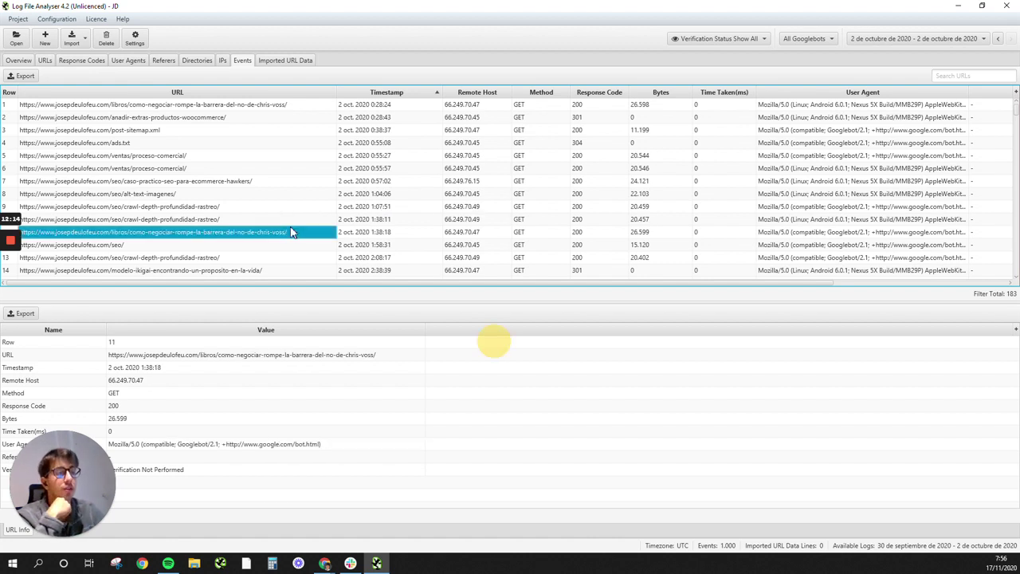
left_click(294, 220)
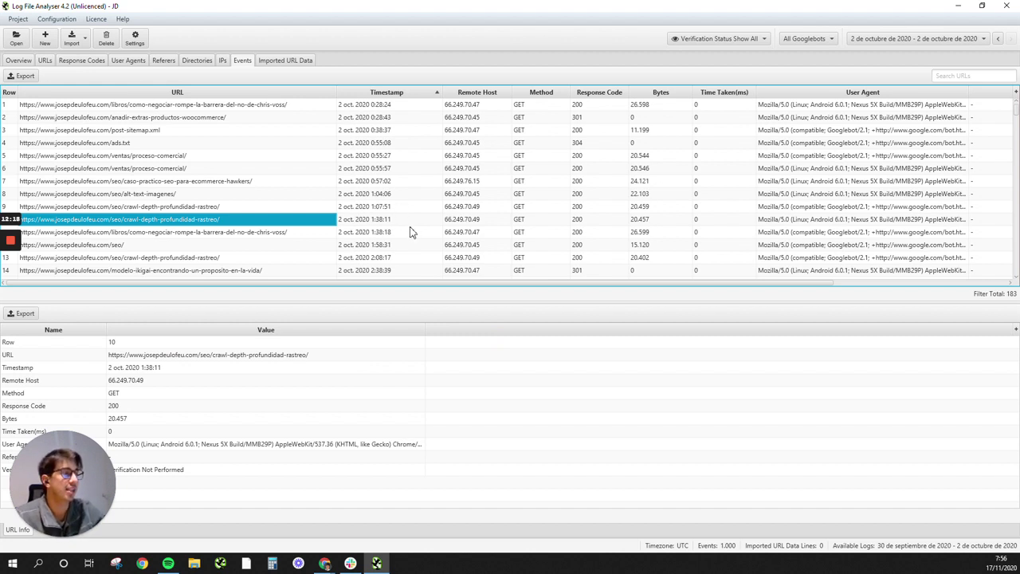
- Return to the URL list and examine the details of the six most crawled URLs, from the home page to creacion-de-marca/aida
left_click(44, 62)
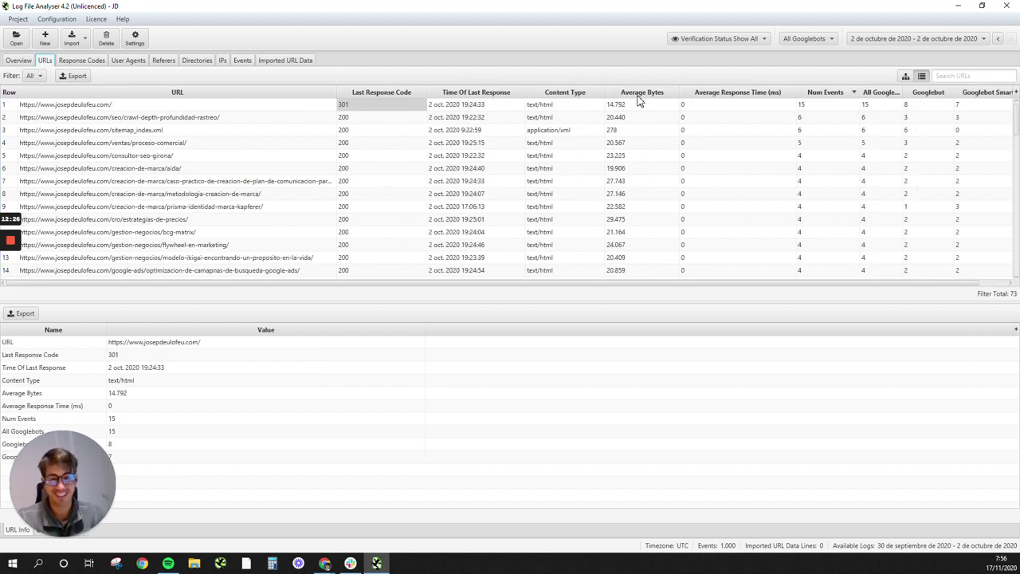
left_click(224, 120)
left_click(250, 107)
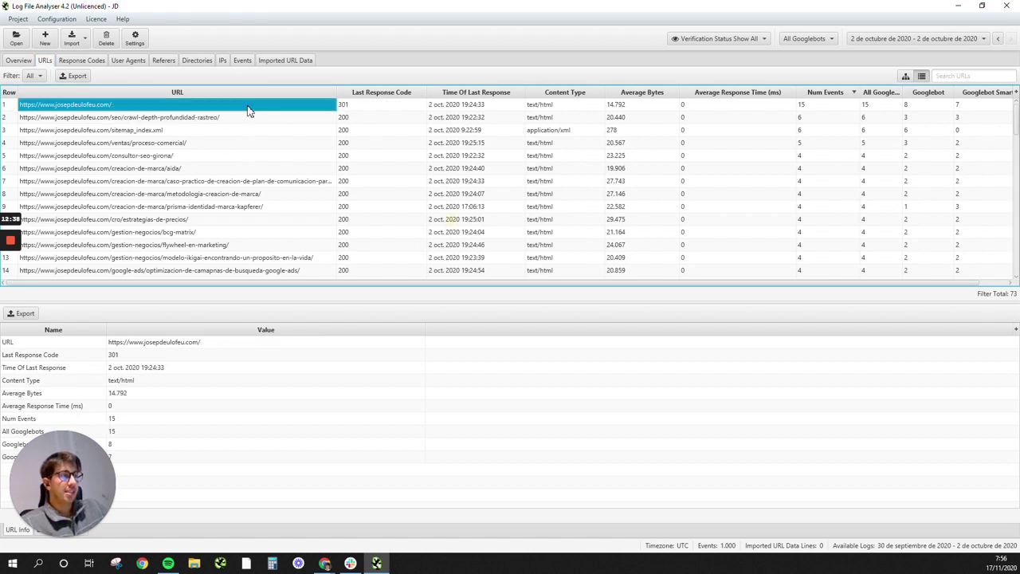
left_click(247, 121)
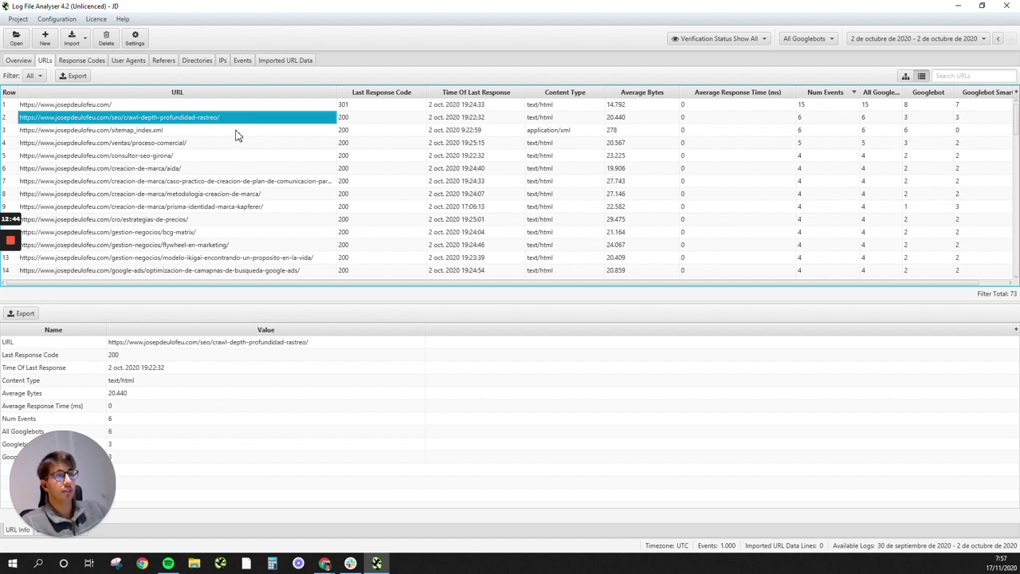
left_click(235, 133)
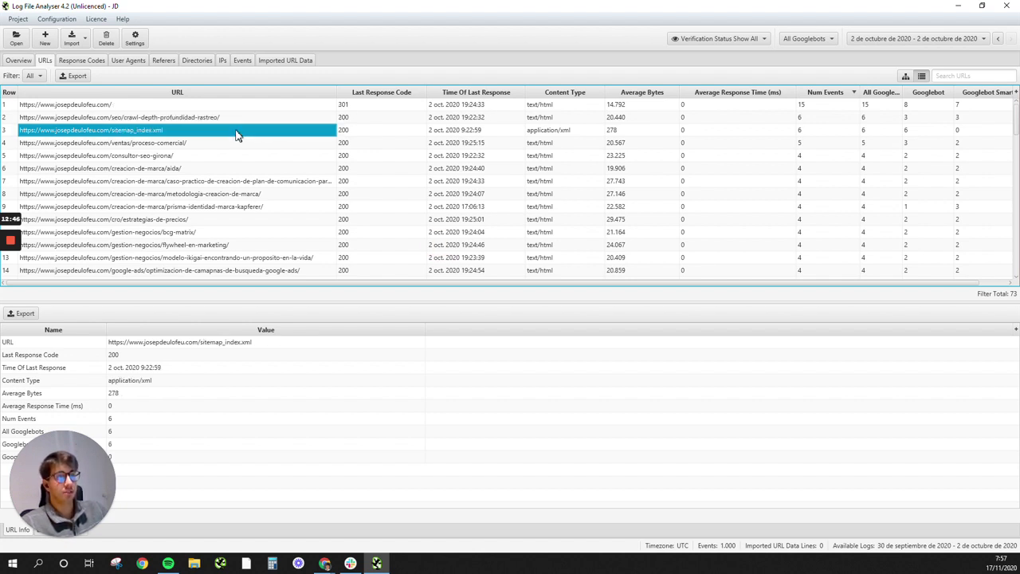
left_click(236, 146)
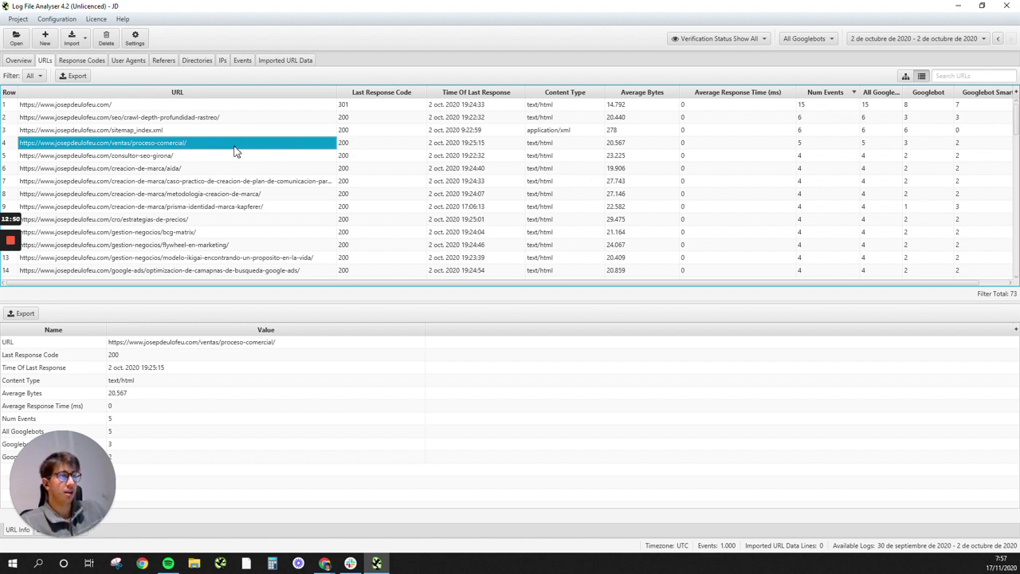
left_click(244, 158)
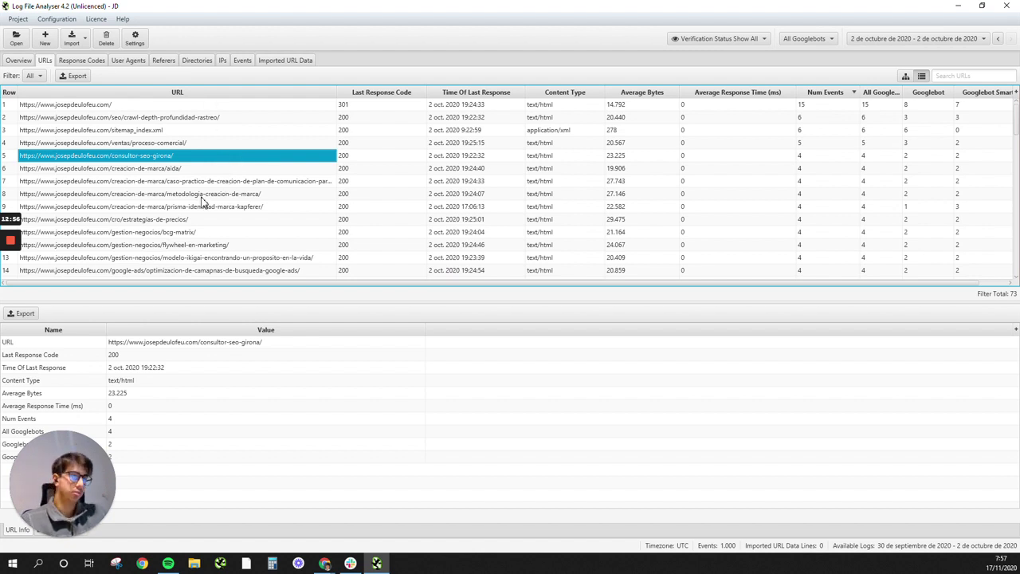
left_click(211, 169)
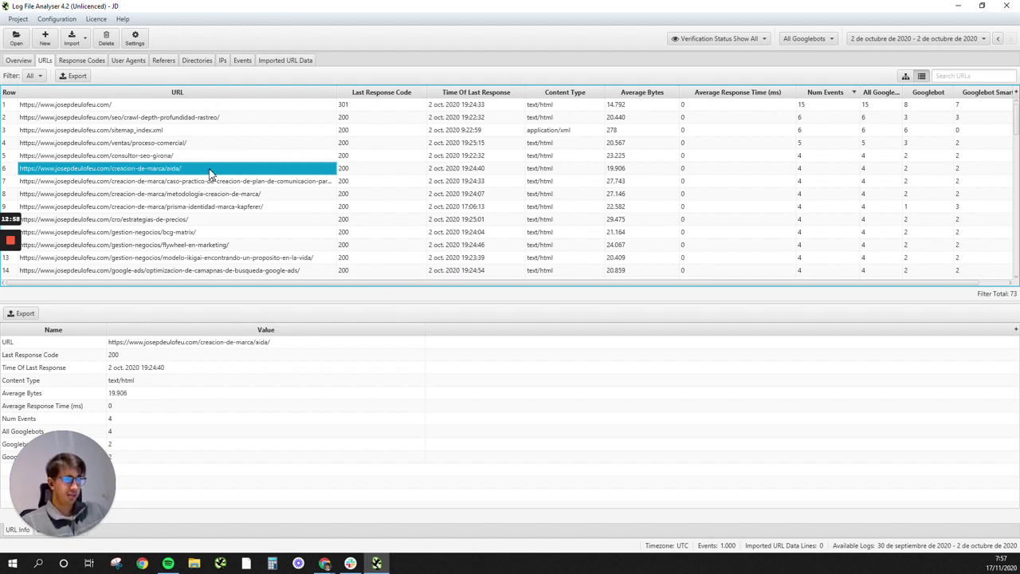
- Examine the details of the next four crawled URLs, from caso-practico-de-creacion-de-plan-de-comunicacion to cro/estrategias-de-precios
left_click(207, 185)
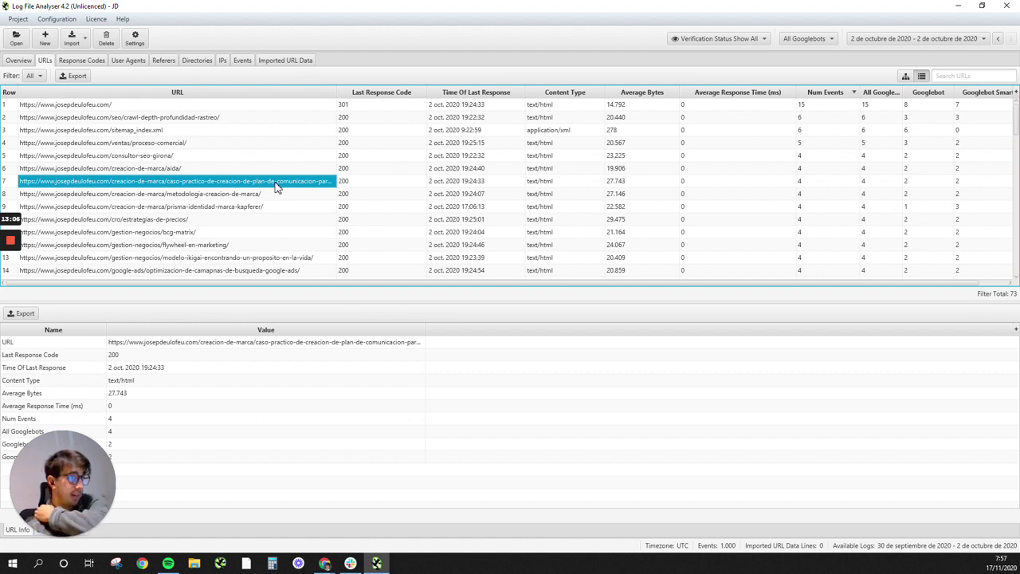
left_click(249, 195)
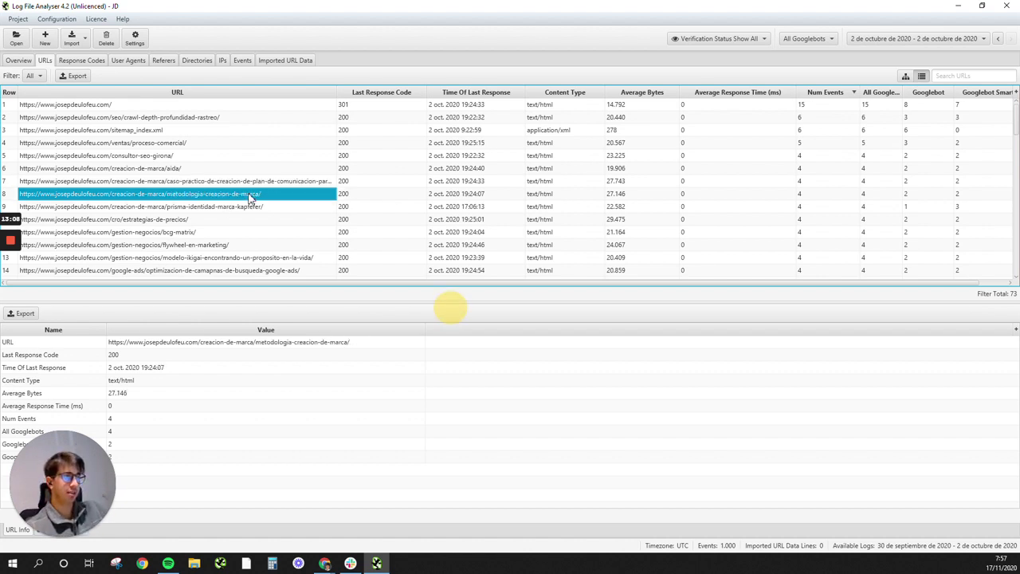
left_click(290, 209)
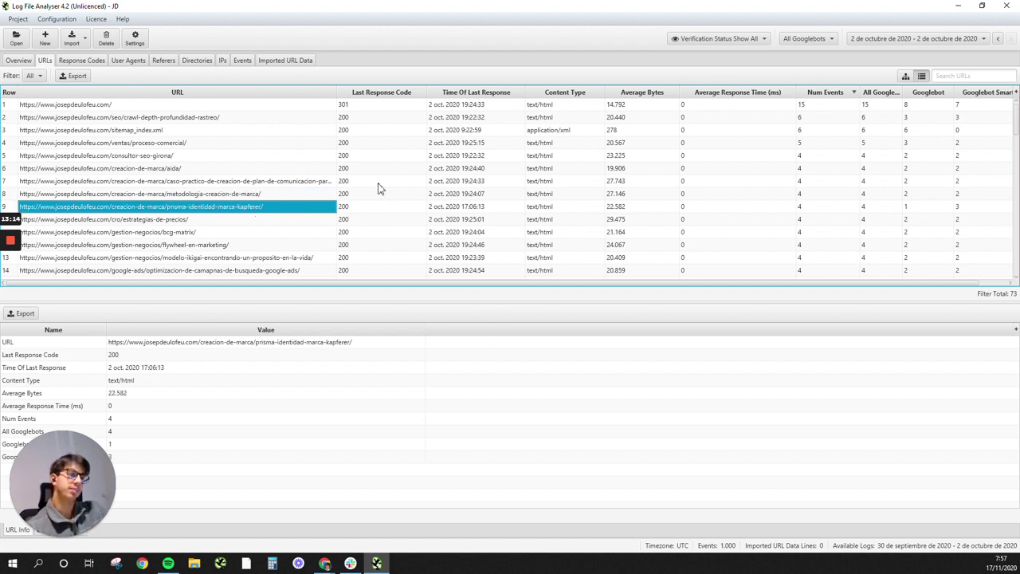
left_click(281, 220)
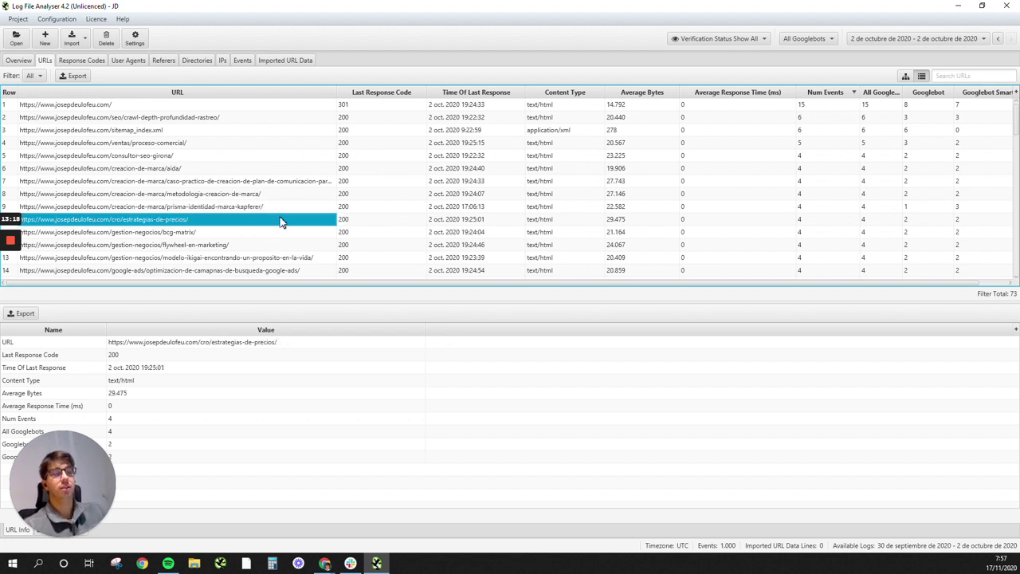
- Review the less crawled URLs down to the 2020/08/30 date archive and examine its details and time of last response
scroll(256, 236, "down", 2)
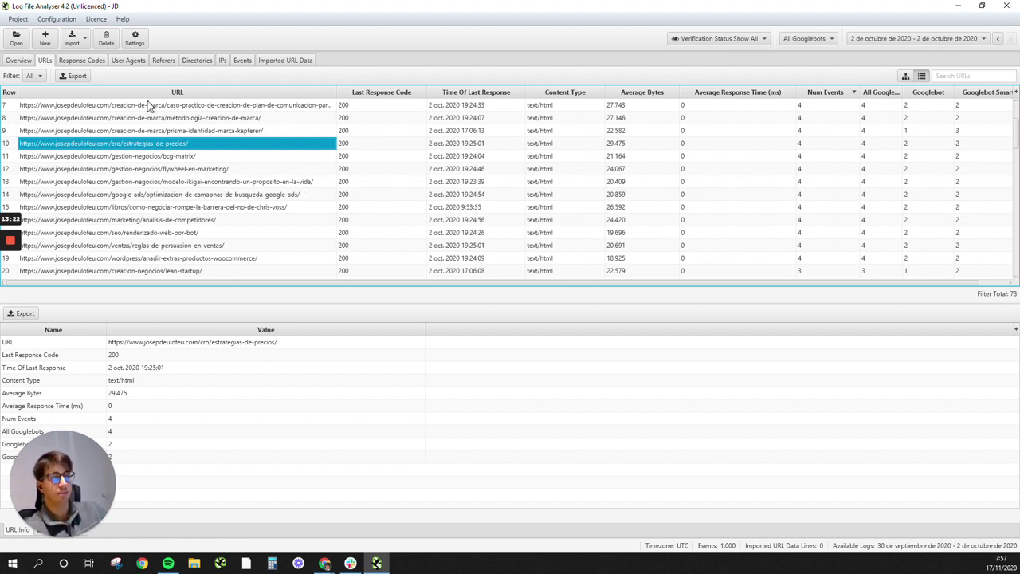
scroll(193, 189, "down", 1)
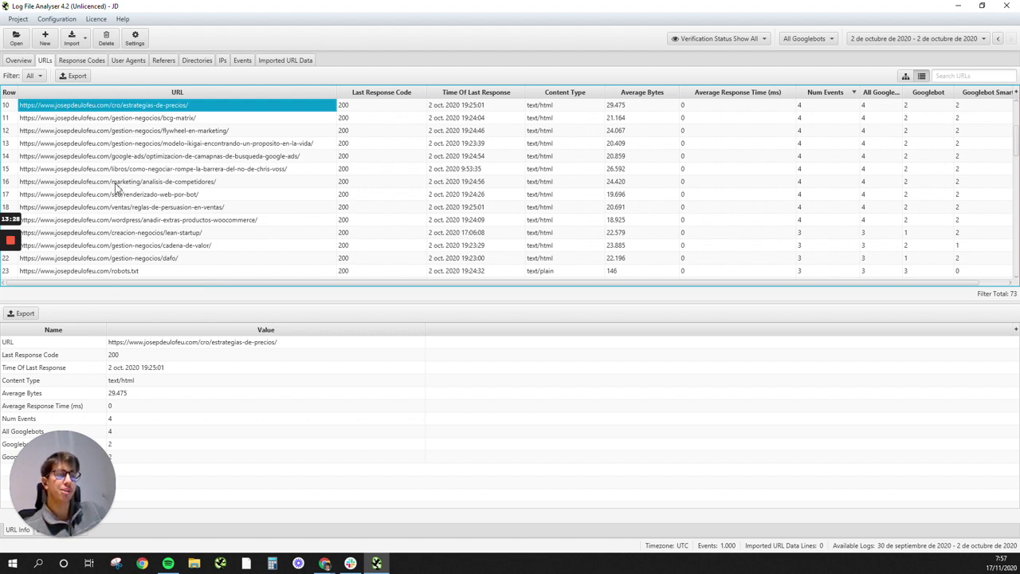
scroll(157, 199, "down", 2)
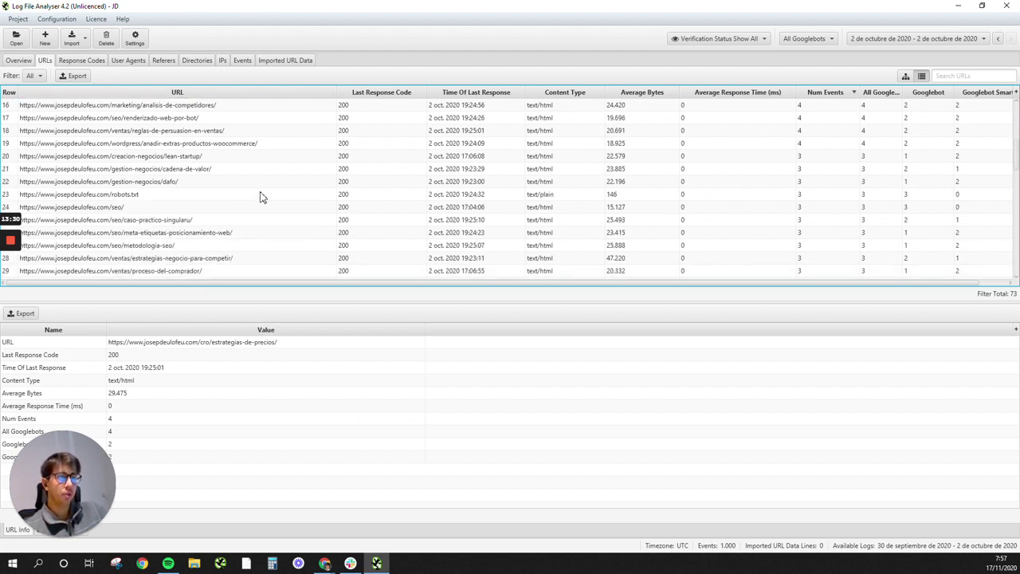
scroll(256, 201, "down", 1)
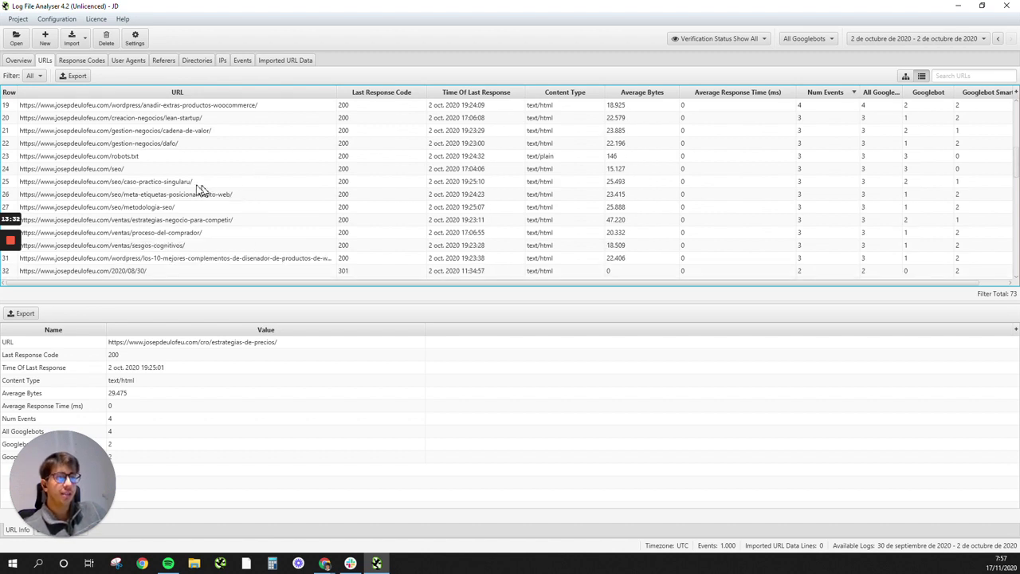
left_click(144, 271)
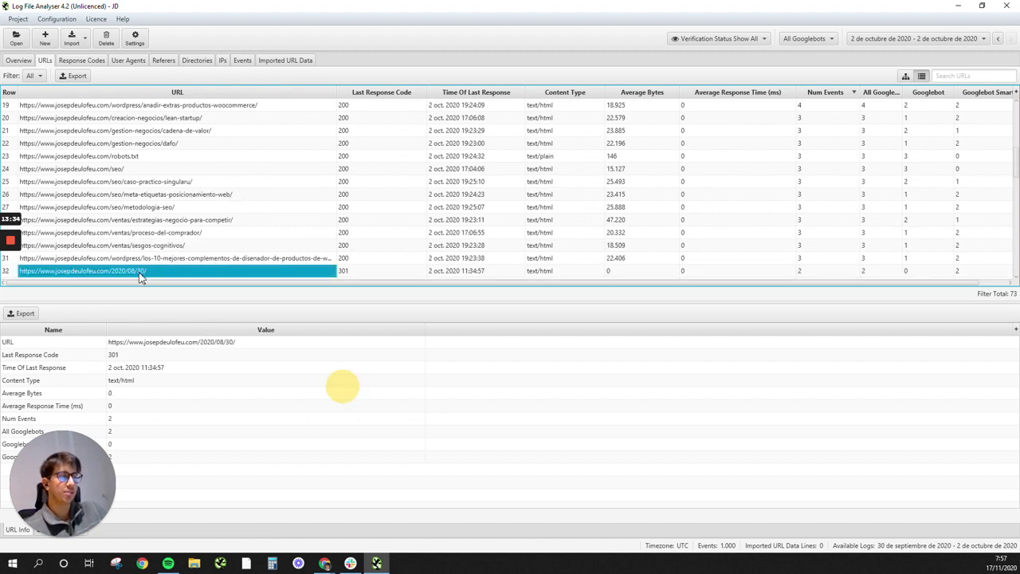
scroll(151, 269, "down", 3)
scroll(150, 164, "up", 1)
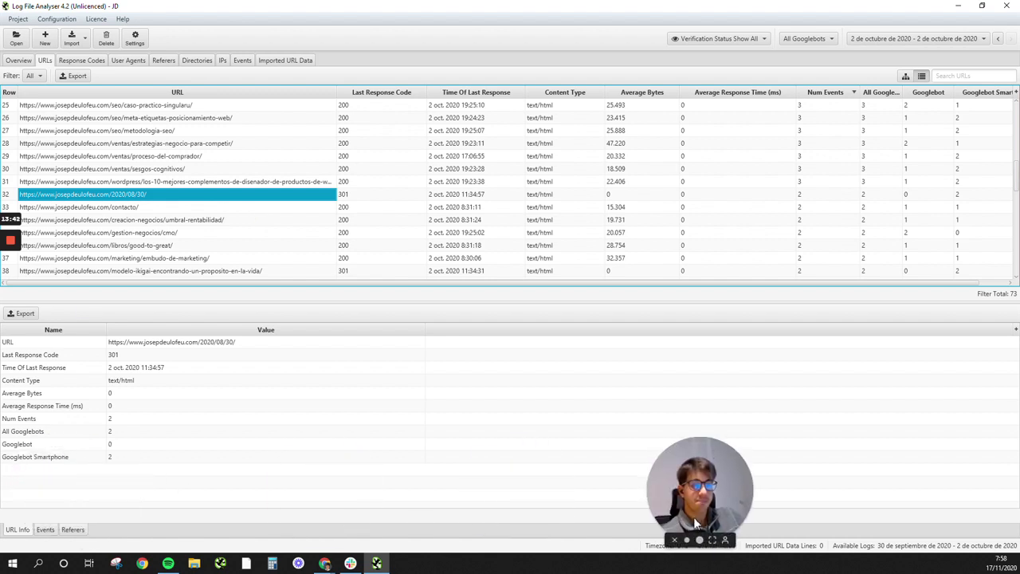
left_click_drag(713, 517, 188, 479)
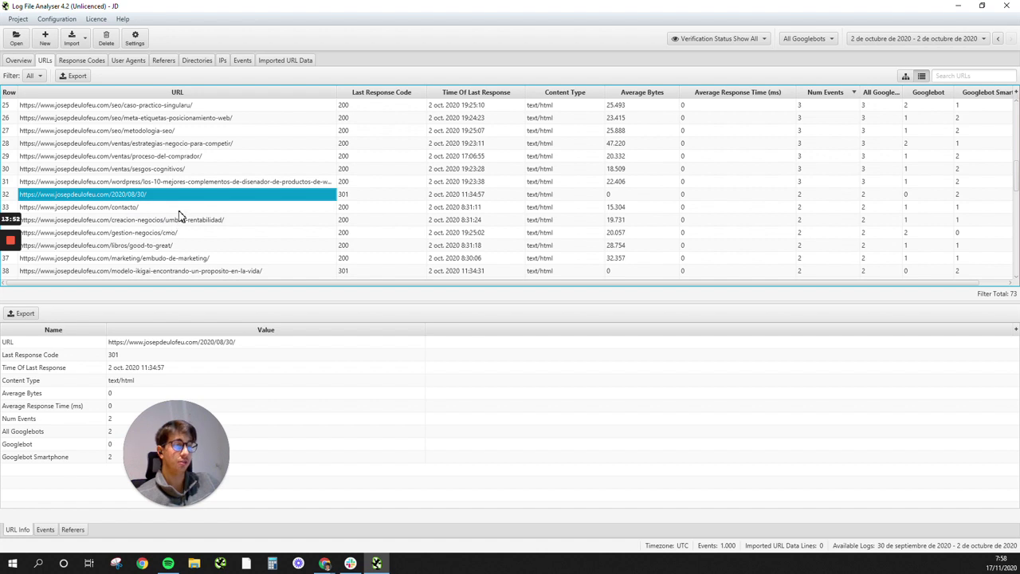
left_click(483, 196)
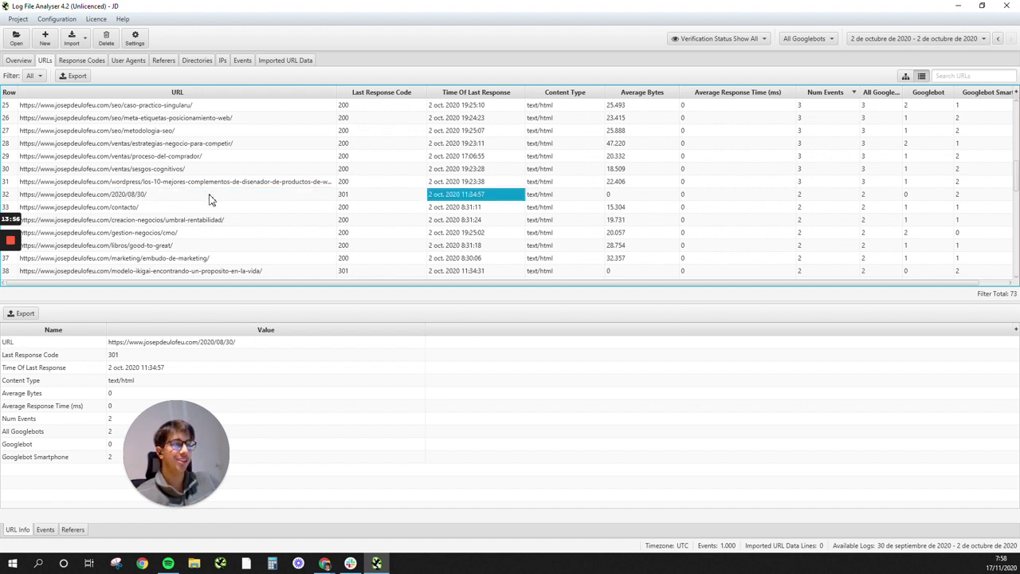
left_click(183, 197)
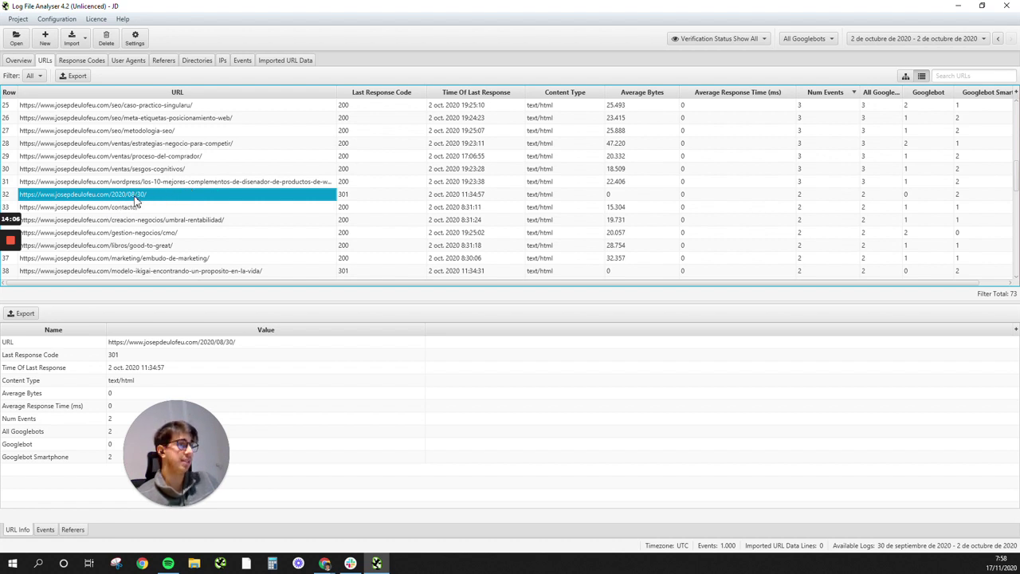
- Examine the details of the proyectos URL further down the list
scroll(220, 244, "down", 1)
scroll(239, 215, "down", 1)
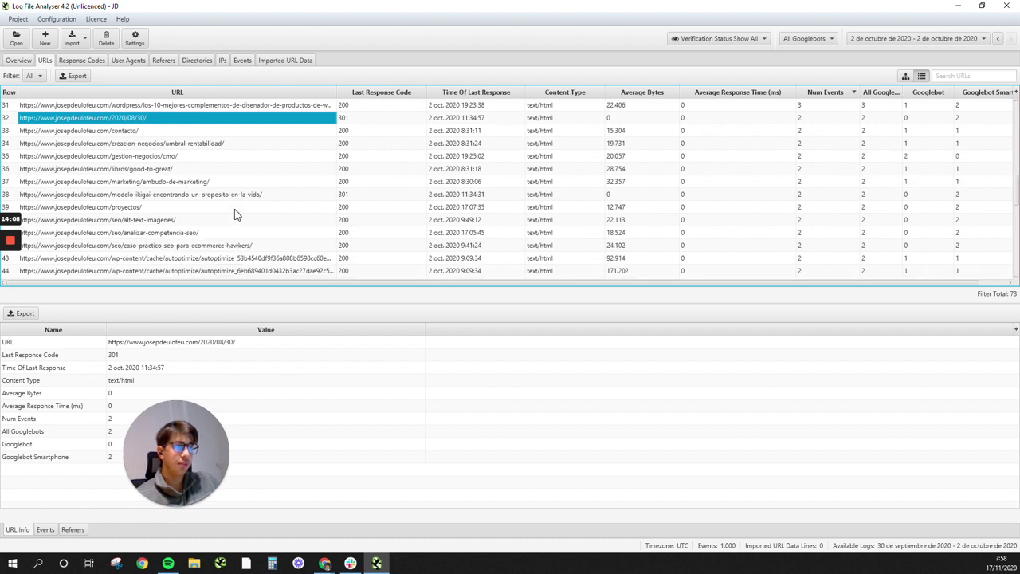
left_click(157, 208)
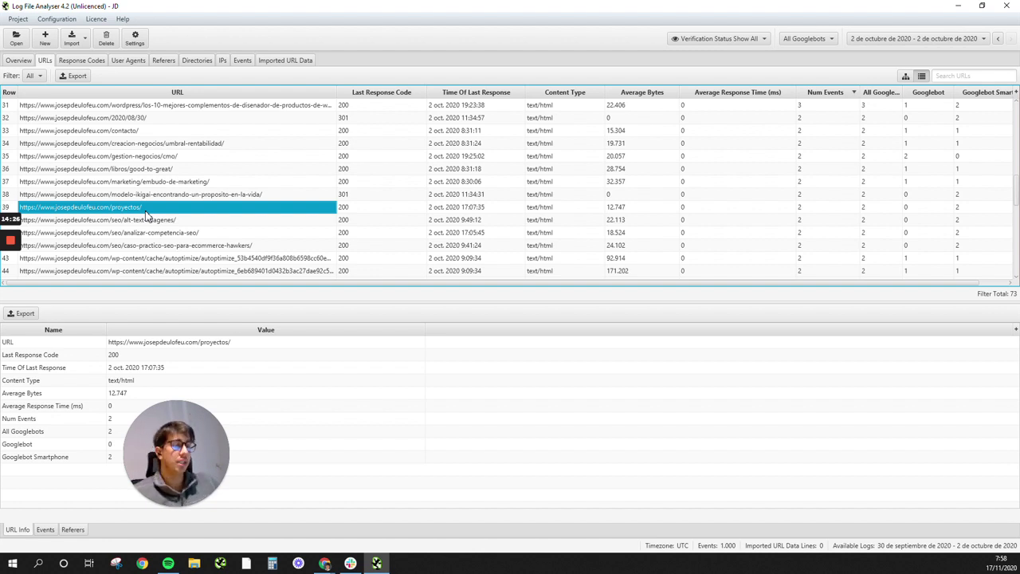
- Compare the details of the two wp-content/cache/autoptimize URLs
scroll(103, 170, "down", 2)
left_click(134, 183)
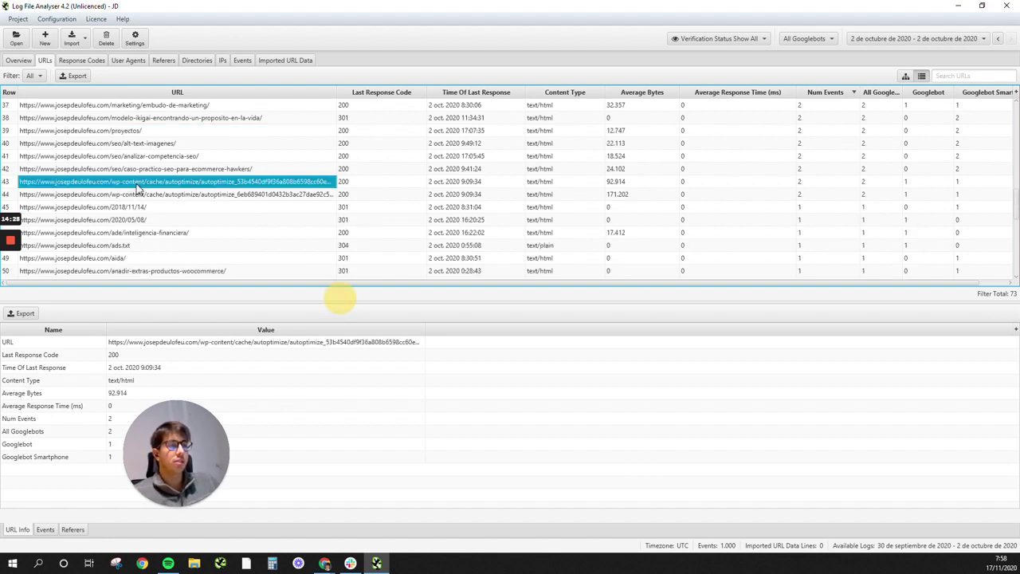
left_click(167, 196)
left_click(192, 183)
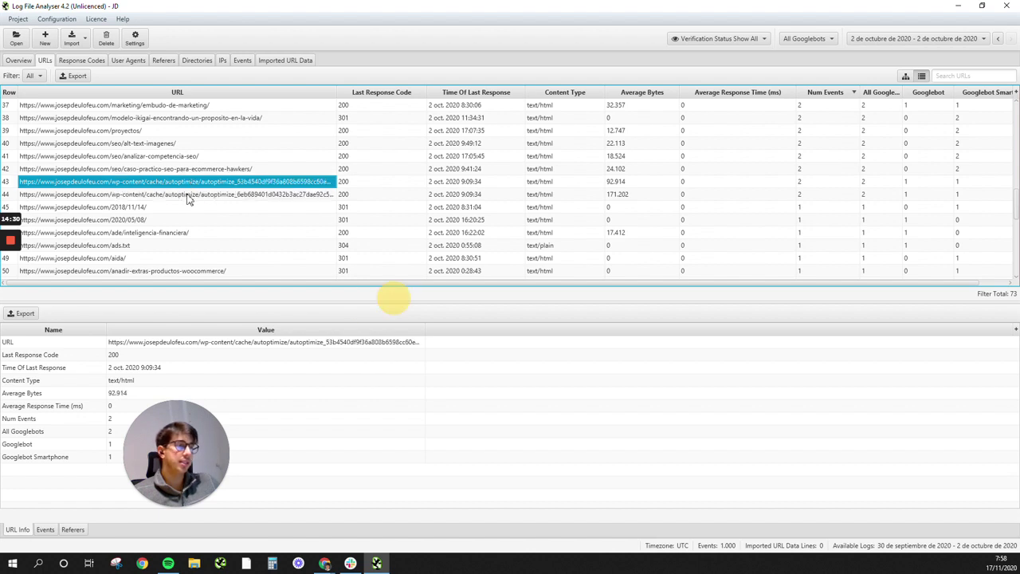
left_click(186, 198)
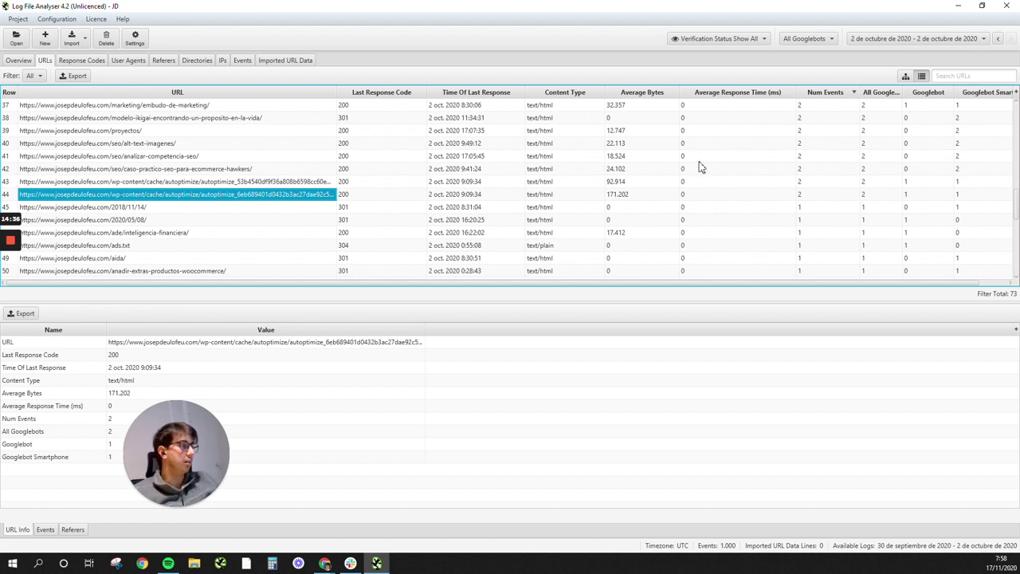
left_click(203, 183)
left_click(209, 197)
- Examine the details of the 2018/11/14 and 2020/05/08 date archives and the aida URL
left_click(183, 209)
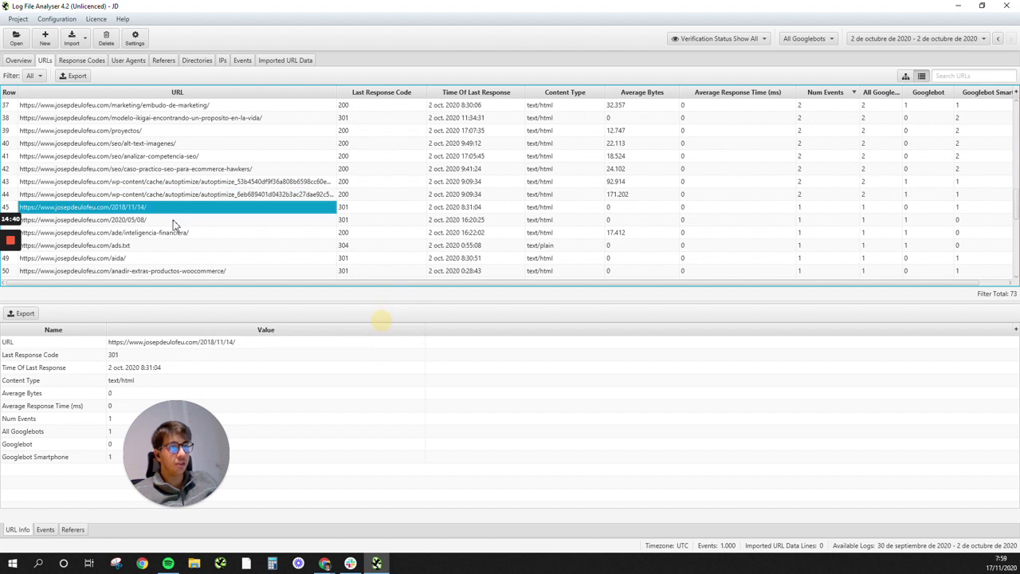
left_click(176, 222)
scroll(174, 223, "down", 1)
left_click(165, 220)
scroll(189, 213, "down", 3)
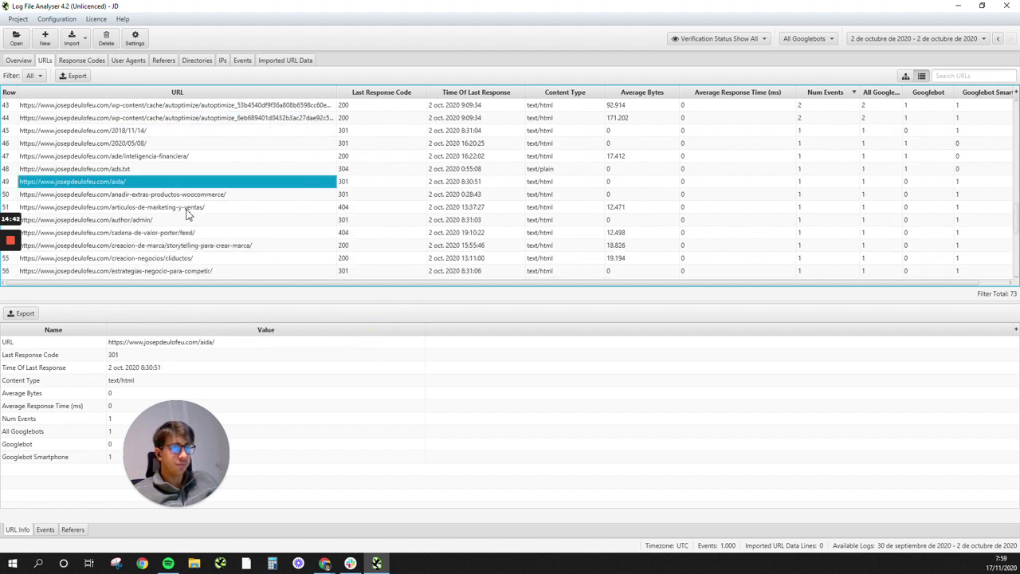
- Examine the details of the single-event URLs from author/admin through estrategias-negocio-para-competir to the consultor-seo-girona page
left_click(166, 146)
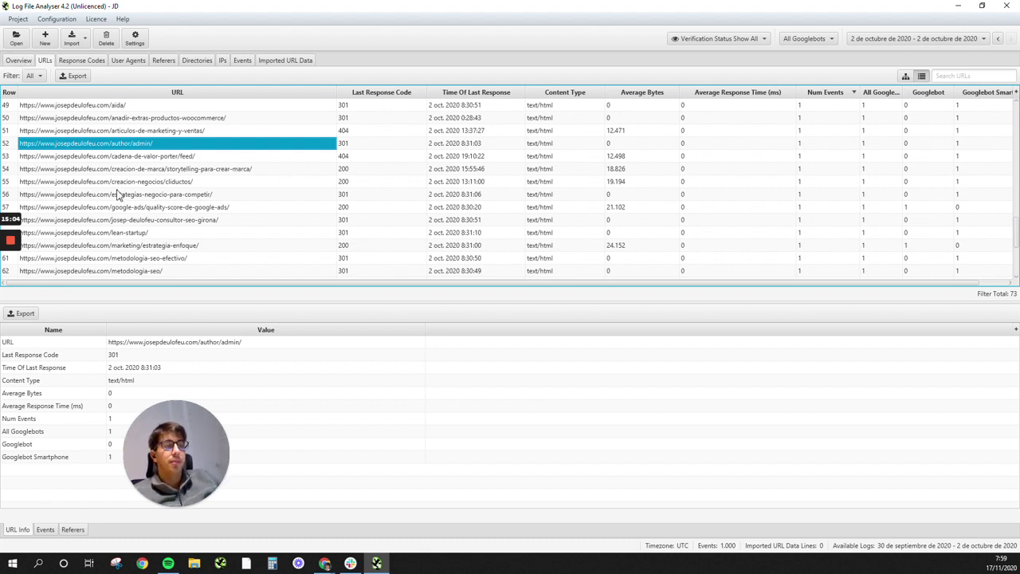
left_click(146, 159)
left_click(169, 172)
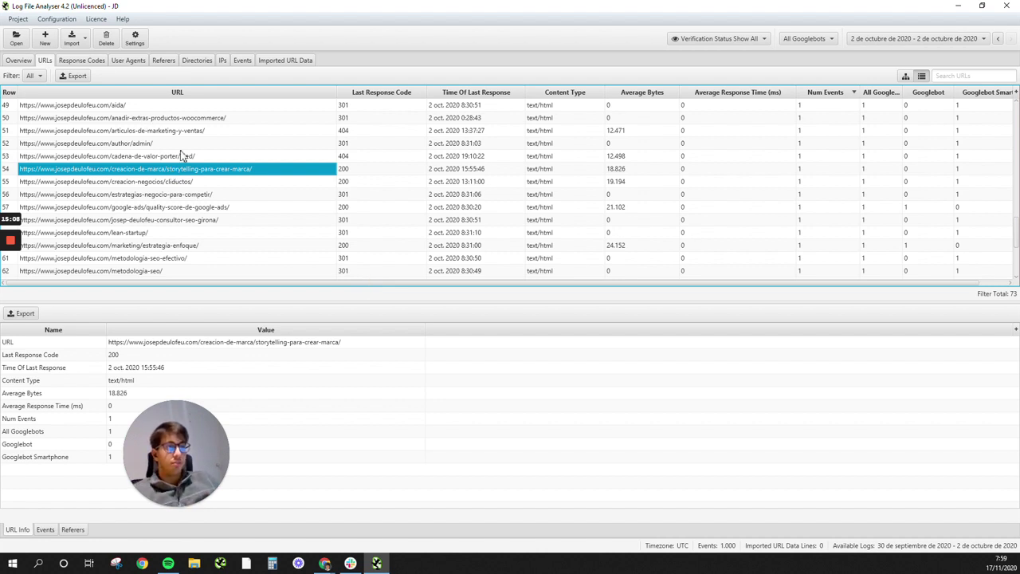
left_click(222, 184)
left_click(226, 195)
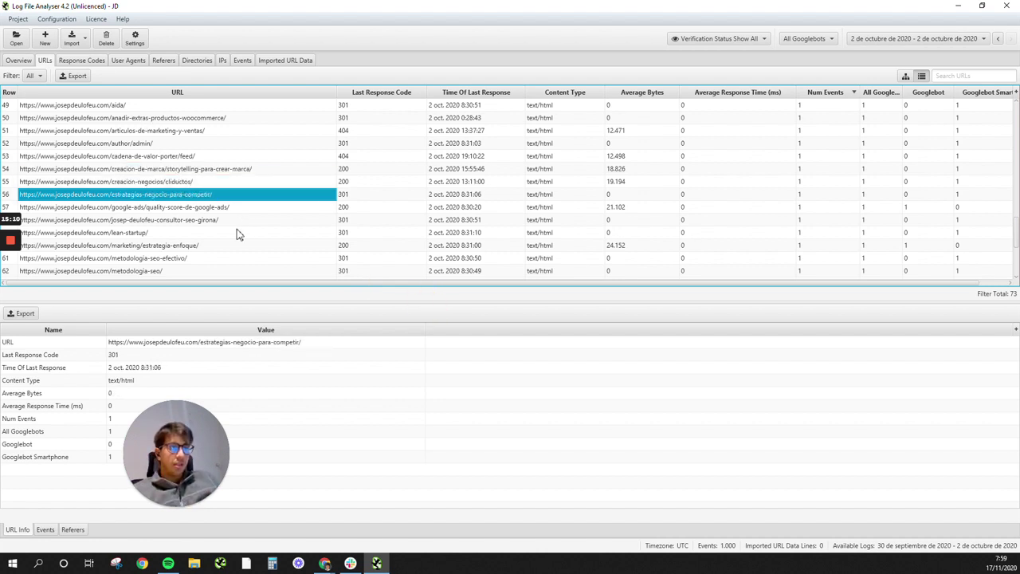
scroll(236, 231, "down", 1)
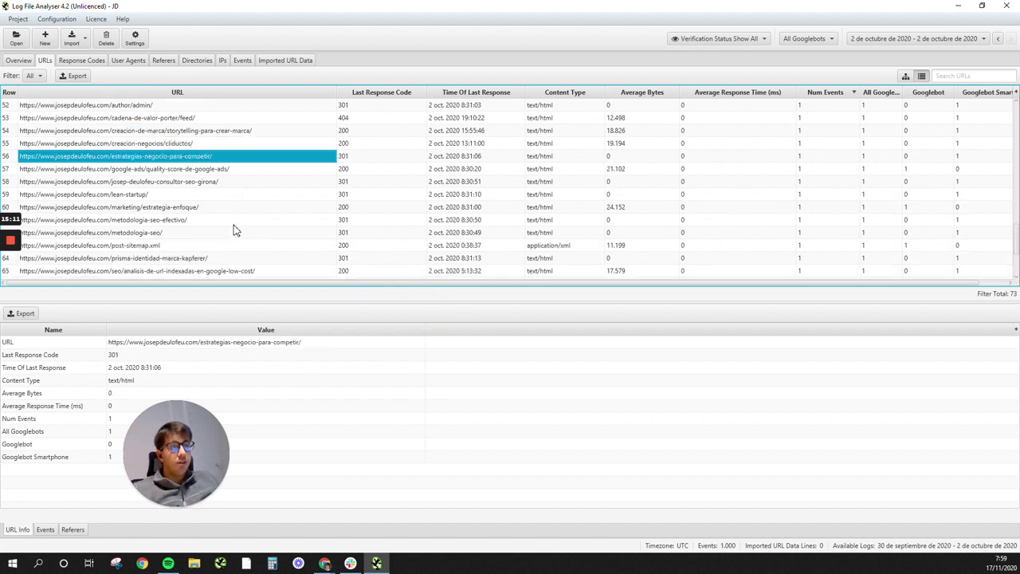
left_click(224, 175)
left_click(230, 183)
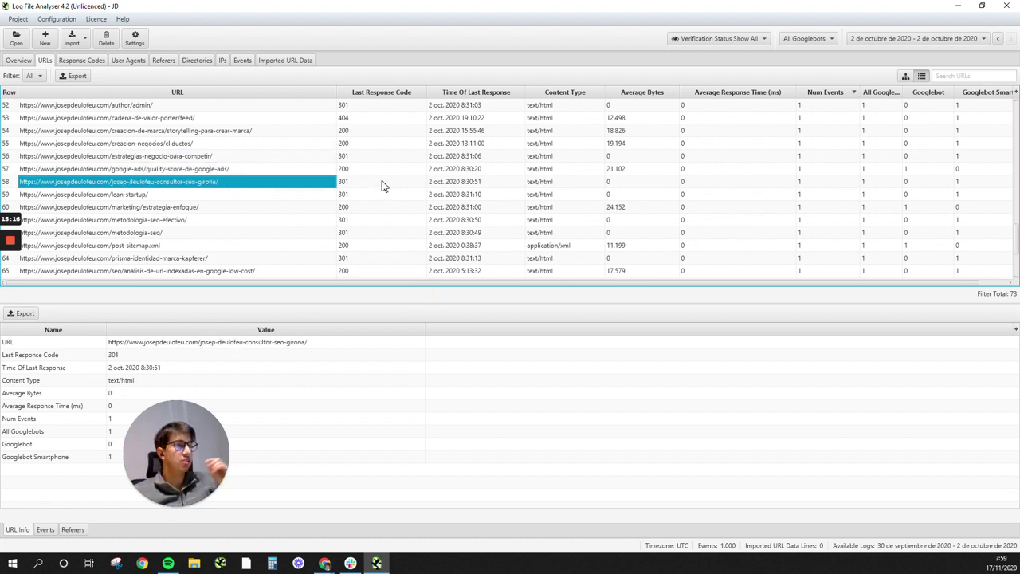
- Sort the URLs by last response code in descending order and inspect the articulos-de-marketing-y-ventas URL
scroll(360, 246, "up", 3)
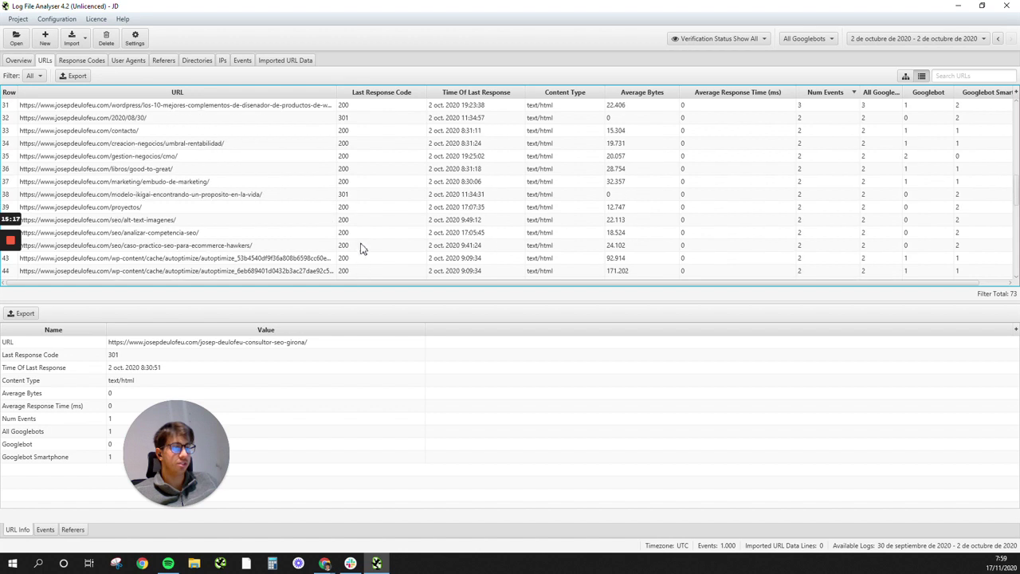
left_click(380, 94)
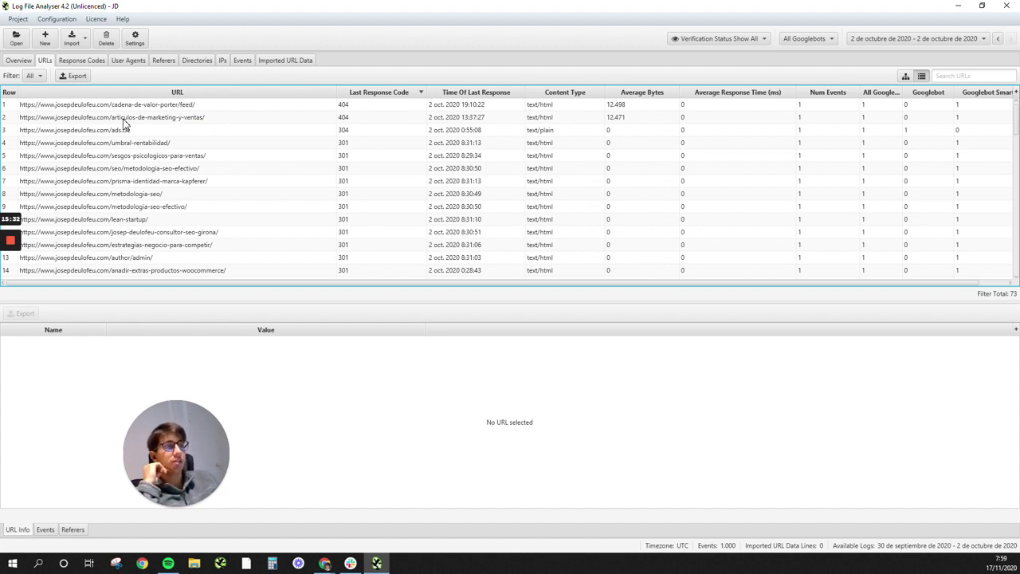
left_click(218, 121)
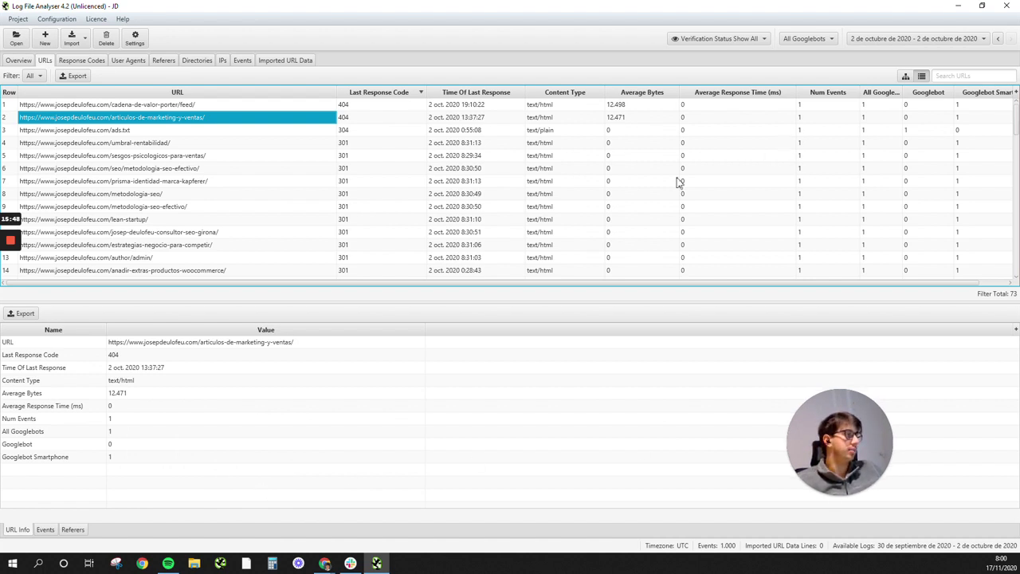
- Switch to Chrome, review the related documentation in the crawl budget draft post, and open the Search Console help page on excluded statuses
left_click(961, 7)
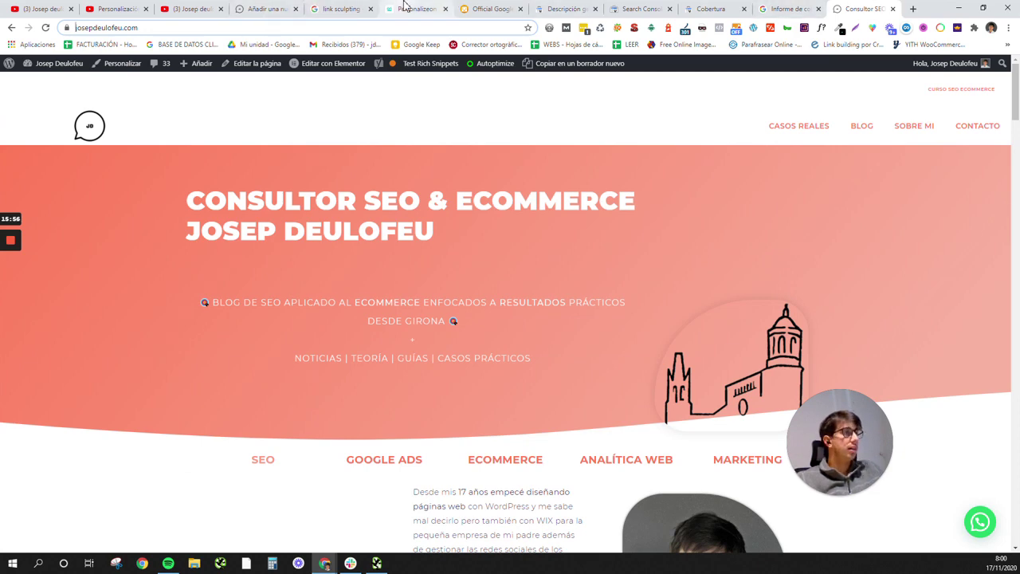
left_click(260, 18)
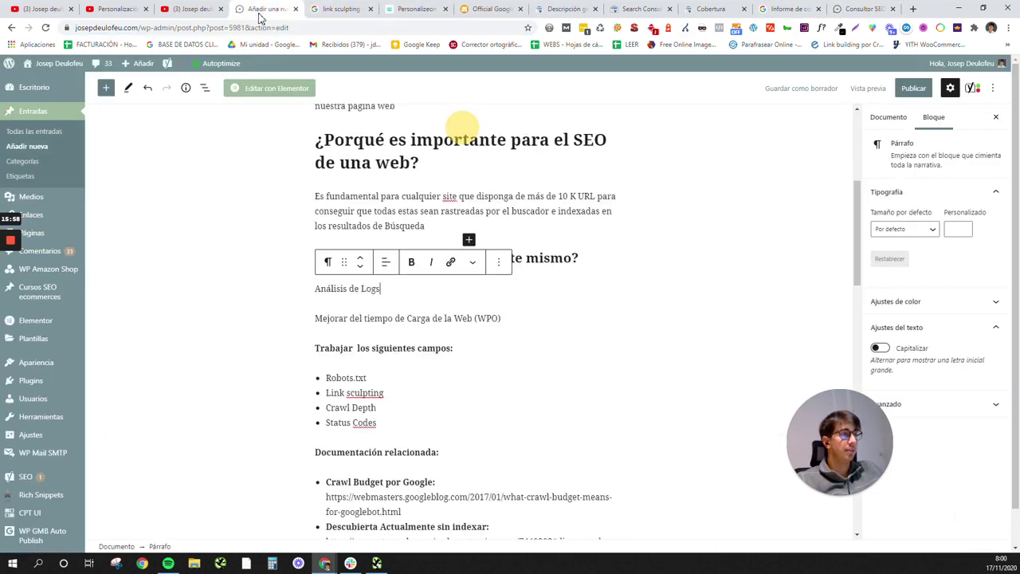
scroll(335, 376, "down", 3)
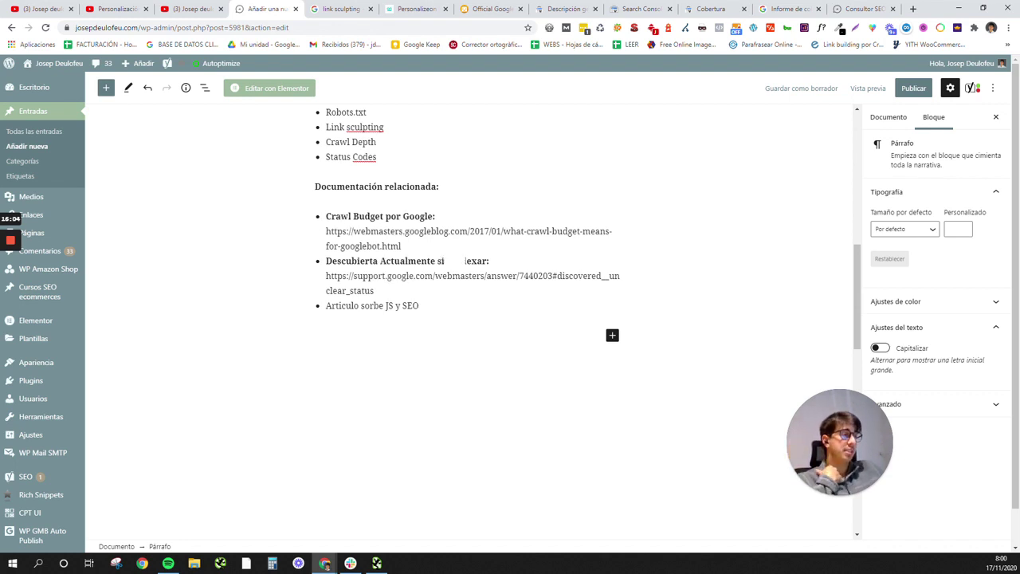
left_click(764, 6)
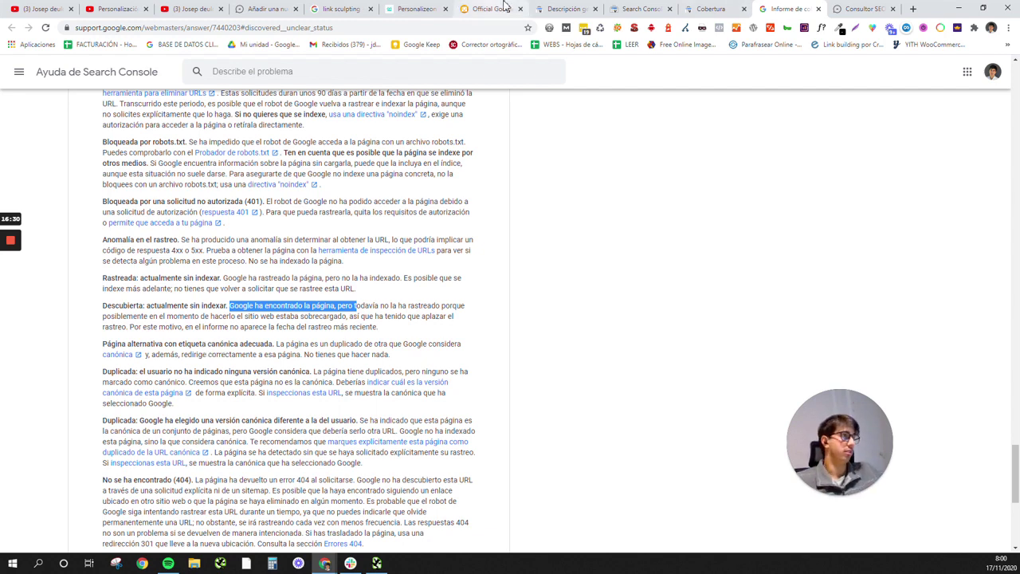
- Open the Search Console coverage report for todaslasartesmarciales.com and examine the excluded pages with the status "Descubierta: actualmente sin indexar"
left_click(566, 9)
scroll(106, 274, "up", 3)
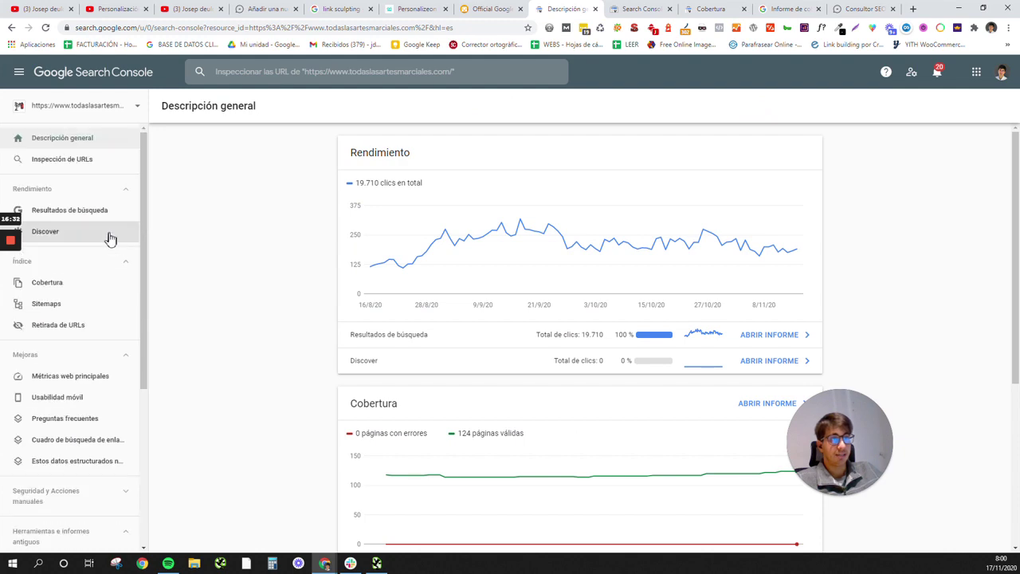
left_click(79, 292)
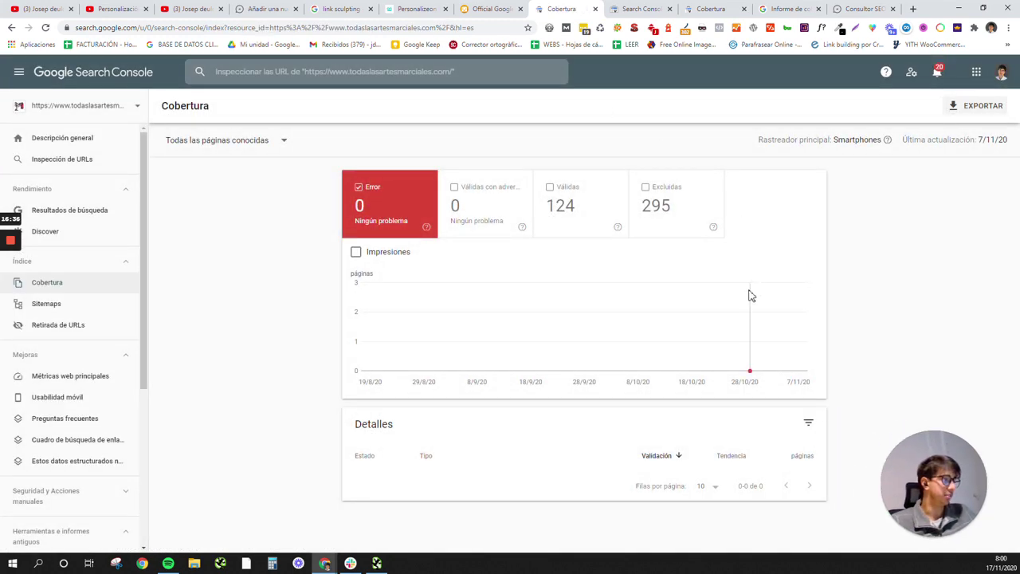
left_click(680, 211)
scroll(650, 368, "down", 3)
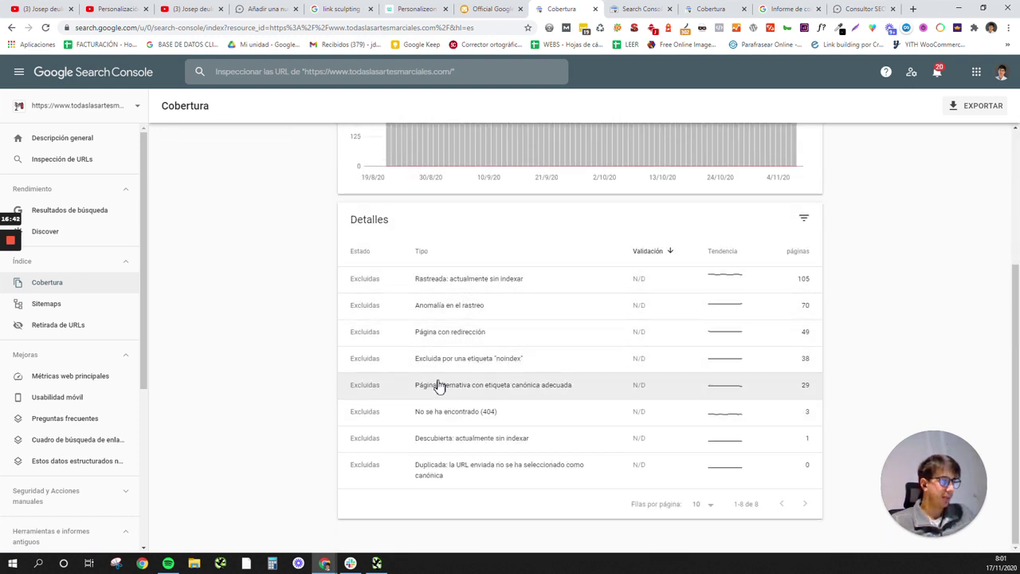
left_click(581, 443)
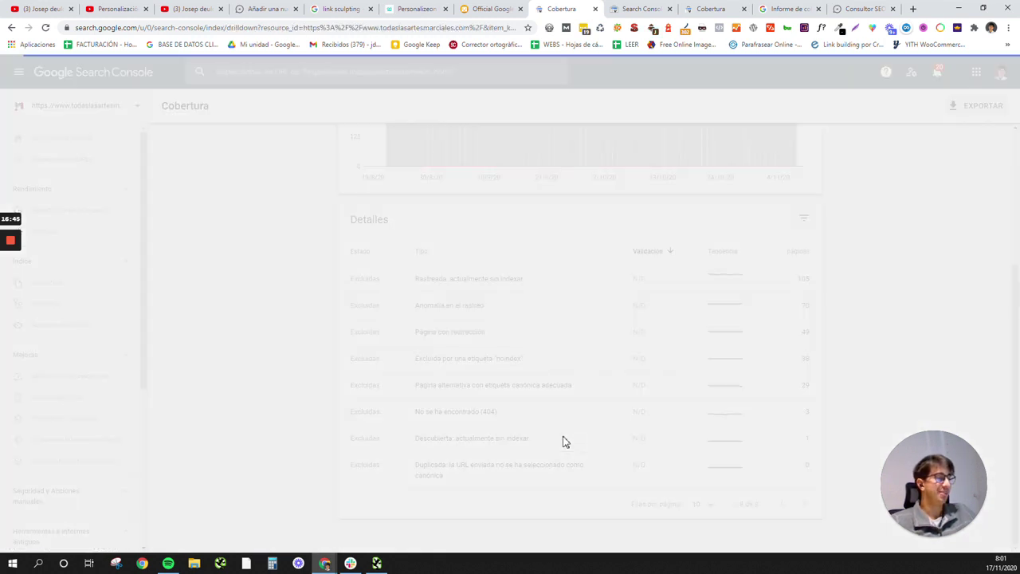
scroll(632, 413, "down", 1)
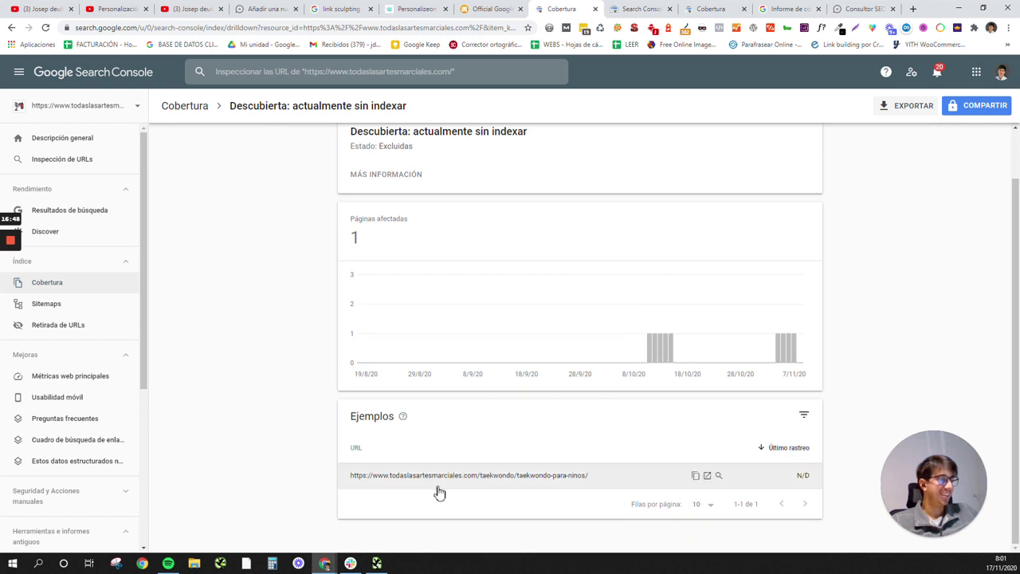